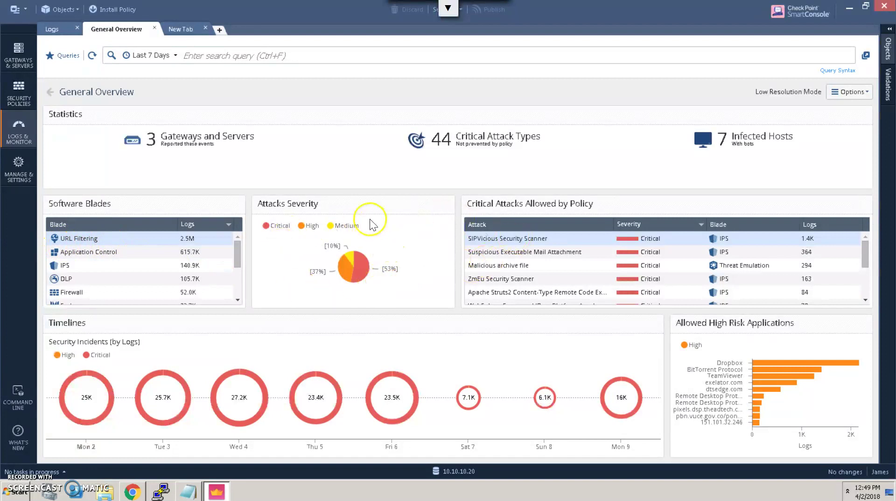
Step: Open the Infected Hosts drill-down from the General Overview and sort its host table by log count in ascending order
{"action": "mouse_move", "coordinate": [358, 267]}
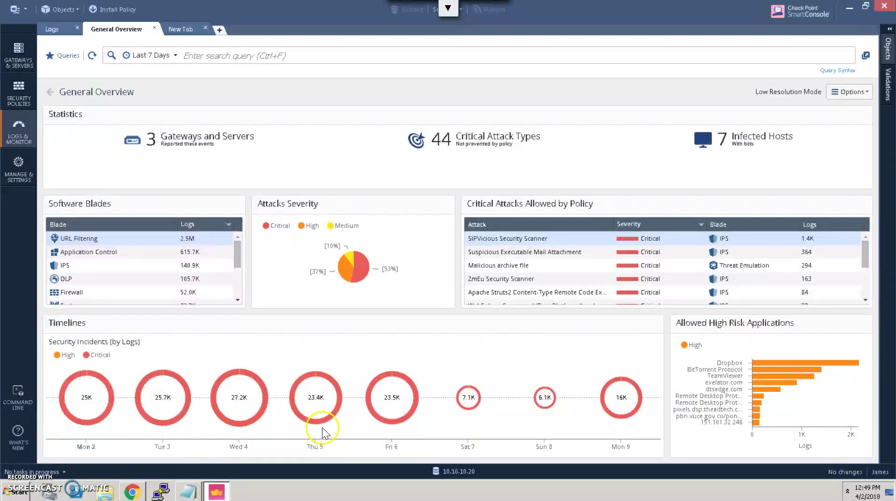
{"action": "mouse_move", "coordinate": [322, 428]}
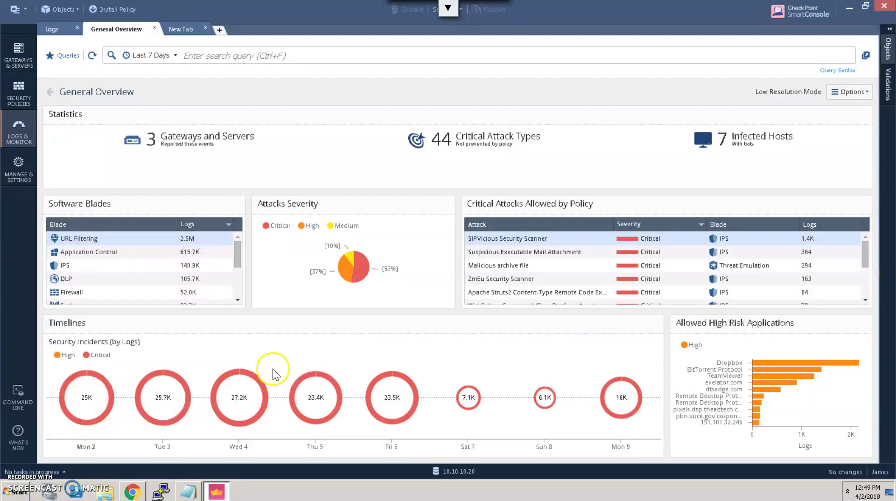
{"action": "mouse_move", "coordinate": [422, 410]}
{"action": "left_click", "coordinate": [722, 145]}
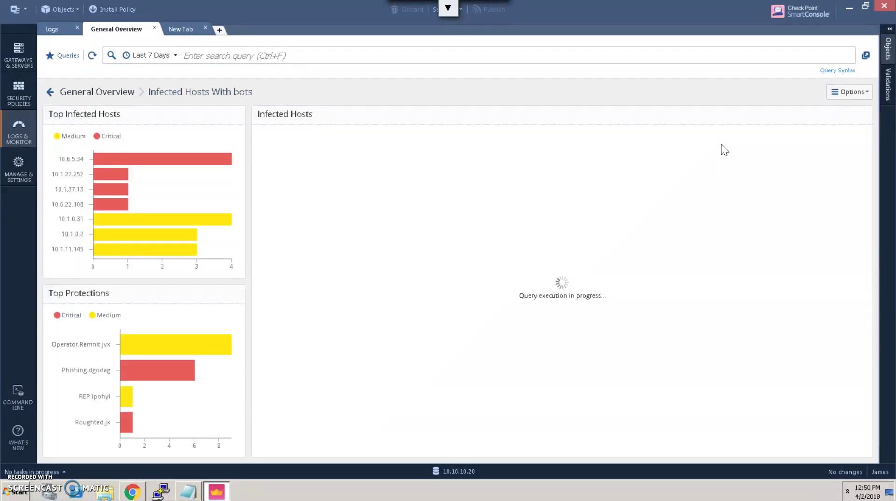
{"action": "left_click", "coordinate": [674, 178]}
{"action": "left_click", "coordinate": [306, 160]}
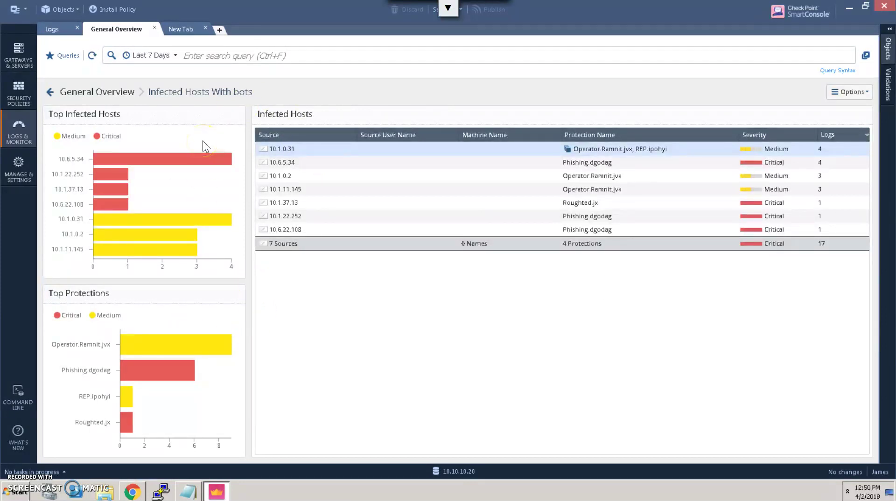
{"action": "mouse_move", "coordinate": [156, 156]}
{"action": "left_click", "coordinate": [857, 135]}
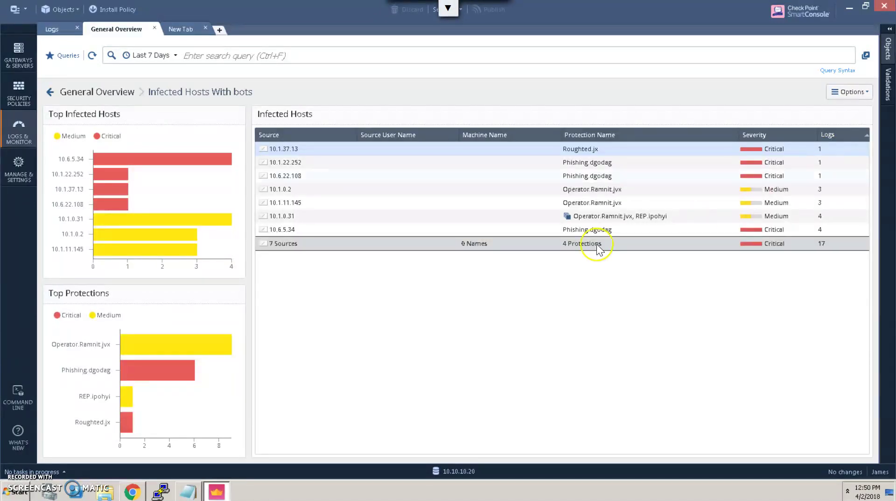
Step: Open the Anti-Bot logs behind infected host 10.1.0.31 and inspect the query that filters them
{"action": "left_click", "coordinate": [607, 214]}
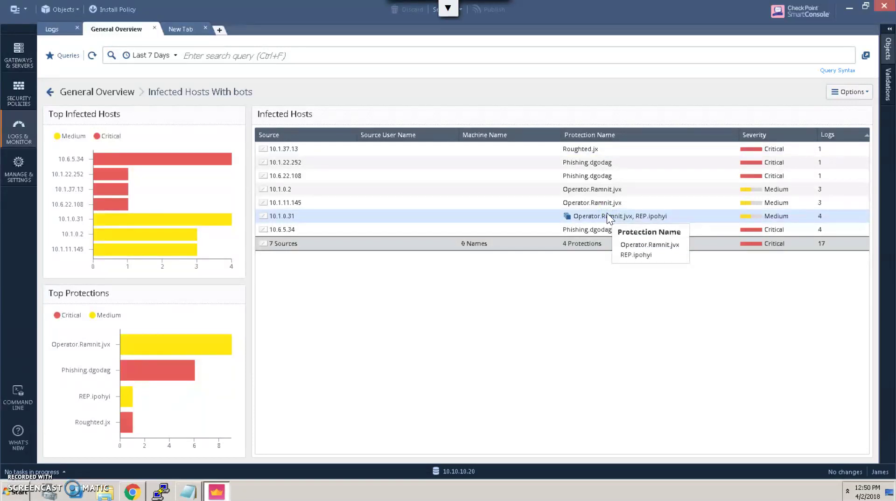
{"action": "double_click", "coordinate": [607, 215]}
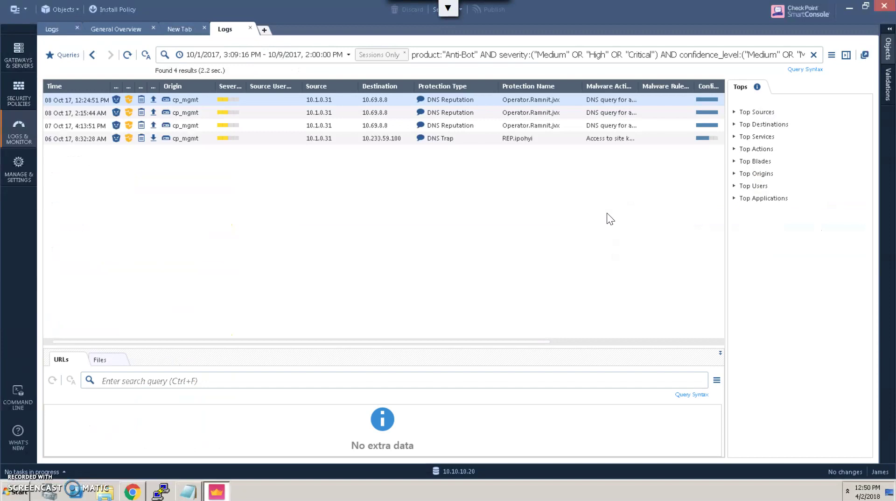
{"action": "left_click", "coordinate": [548, 55]}
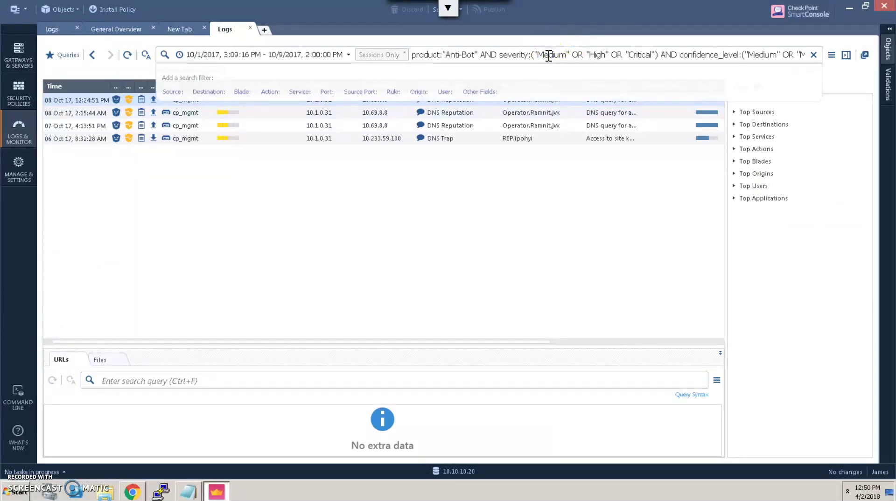
{"action": "left_click", "coordinate": [332, 169]}
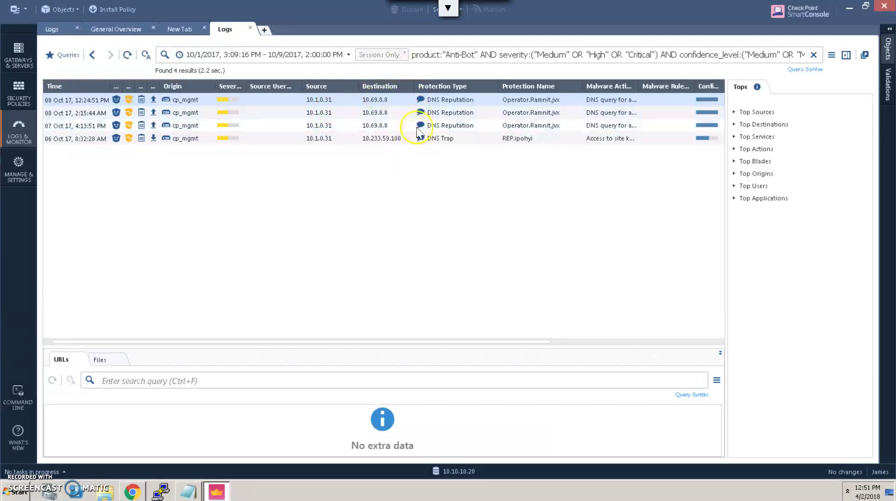
Step: Edit the Anti-Bot columns profile of the log list and add the Suppressed Logs field to the selected fields
{"action": "right_click", "coordinate": [321, 85]}
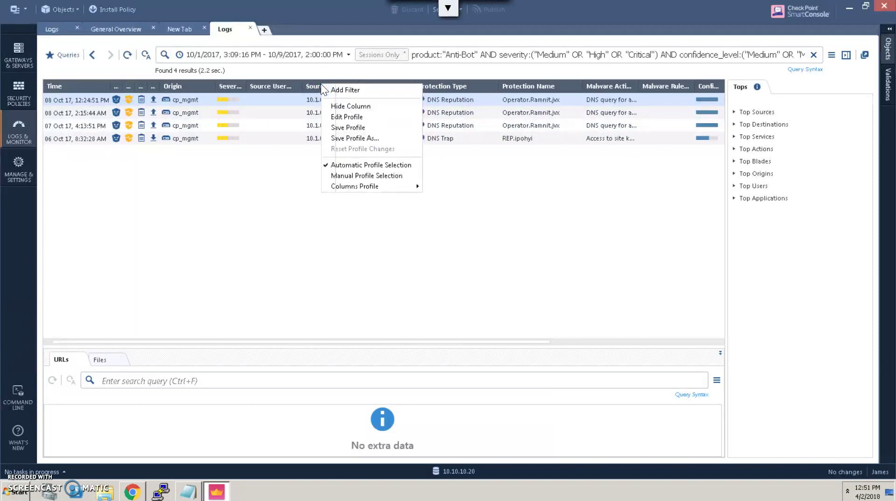
{"action": "left_click", "coordinate": [345, 117]}
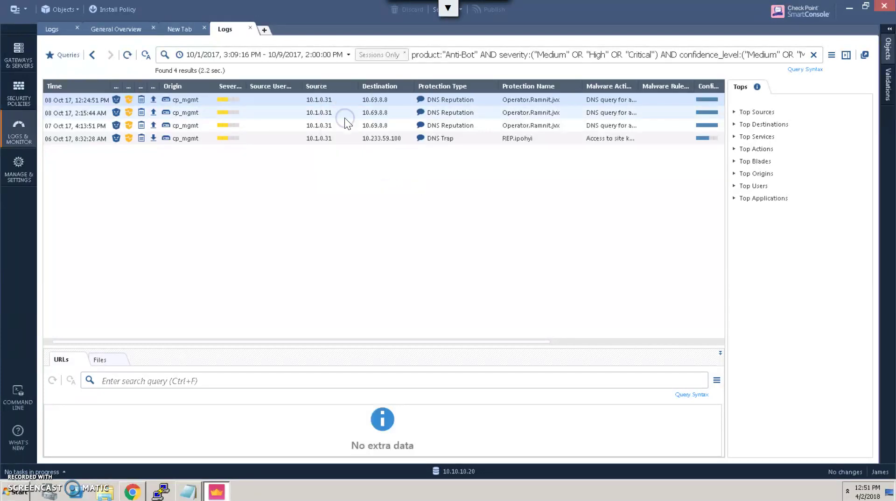
{"action": "left_click", "coordinate": [292, 124]}
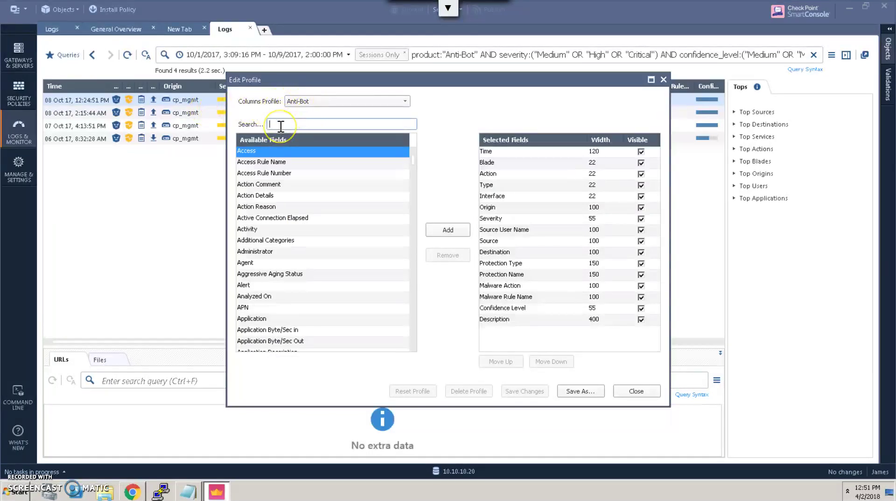
{"action": "type", "text": "sup"}
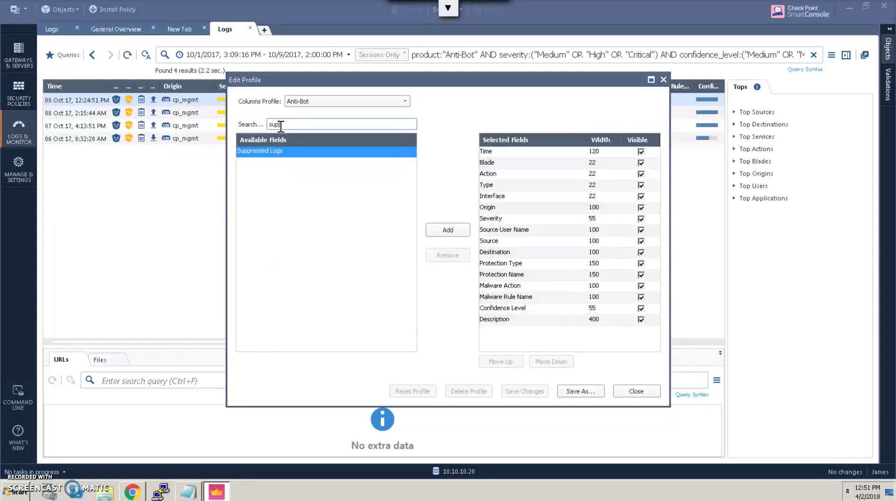
{"action": "left_click", "coordinate": [272, 153]}
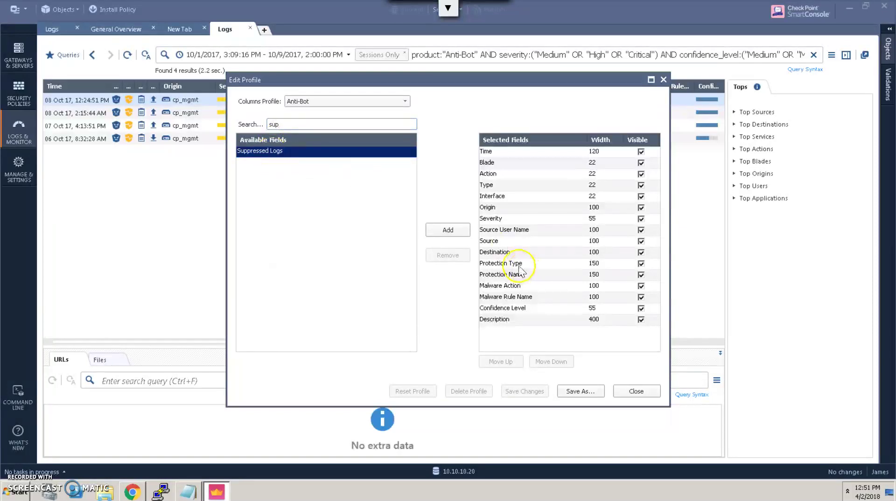
{"action": "left_click", "coordinate": [448, 231]}
Step: Move Suppressed Logs up to directly below Blade and save the changes to the Anti-Bot columns profile
{"action": "left_click", "coordinate": [536, 332]}
{"action": "left_click", "coordinate": [508, 360]}
{"action": "double_click", "coordinate": [507, 360]}
{"action": "double_click", "coordinate": [508, 360]}
{"action": "double_click", "coordinate": [507, 360]}
{"action": "double_click", "coordinate": [507, 360]}
{"action": "double_click", "coordinate": [507, 362]}
{"action": "double_click", "coordinate": [507, 362]}
{"action": "left_click", "coordinate": [508, 362]}
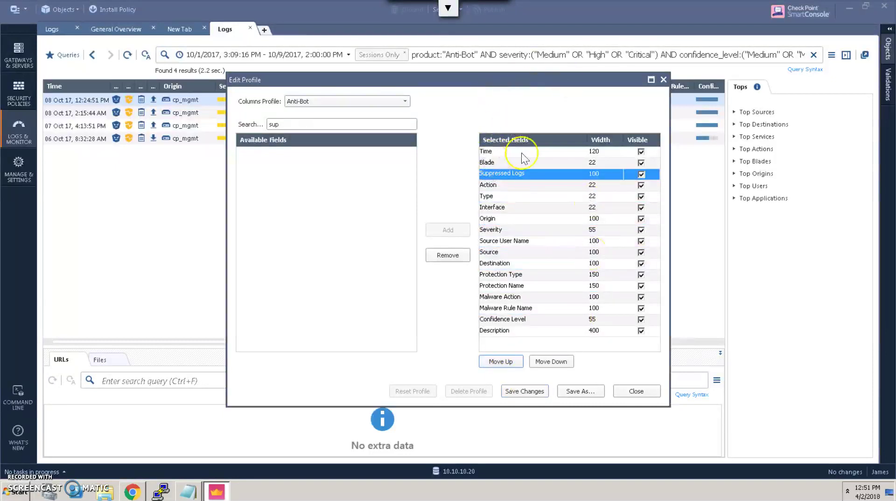
{"action": "left_click", "coordinate": [526, 391]}
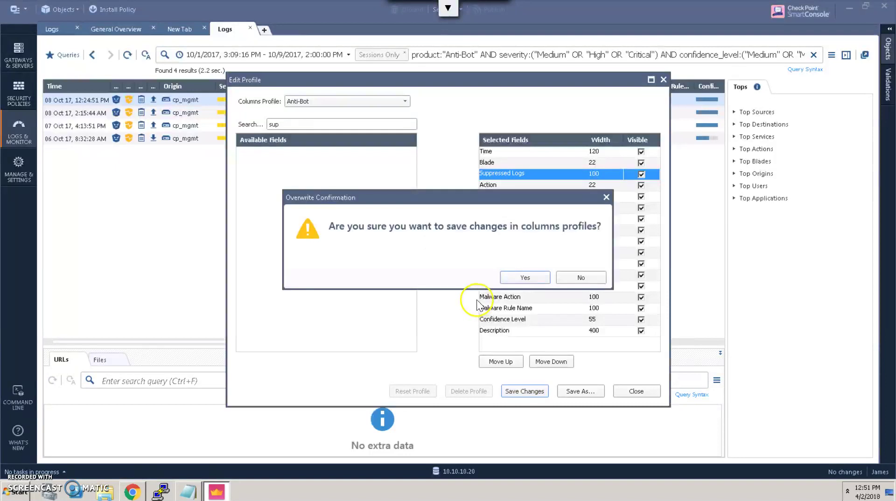
{"action": "left_click", "coordinate": [512, 278]}
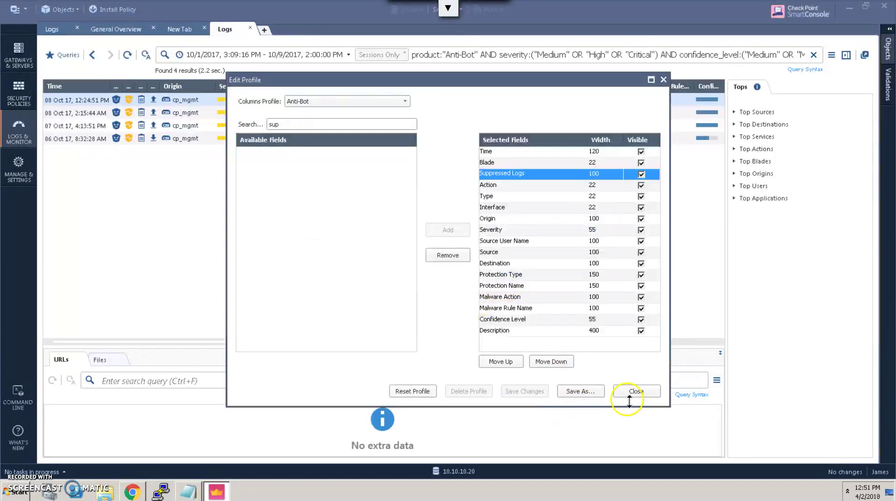
{"action": "left_click", "coordinate": [643, 392]}
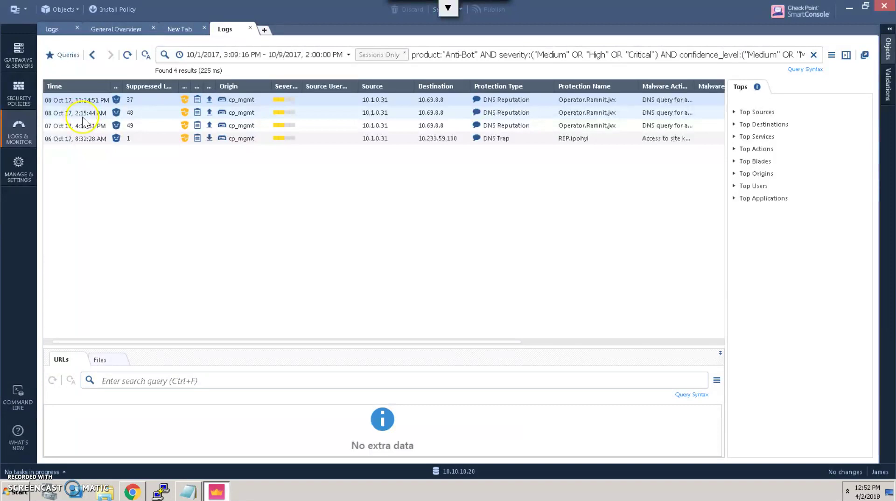
Step: Open the 08 Oct 17, 2:15:44 AM log and copy the destination DNS hostname from its additional details
{"action": "left_click", "coordinate": [140, 114]}
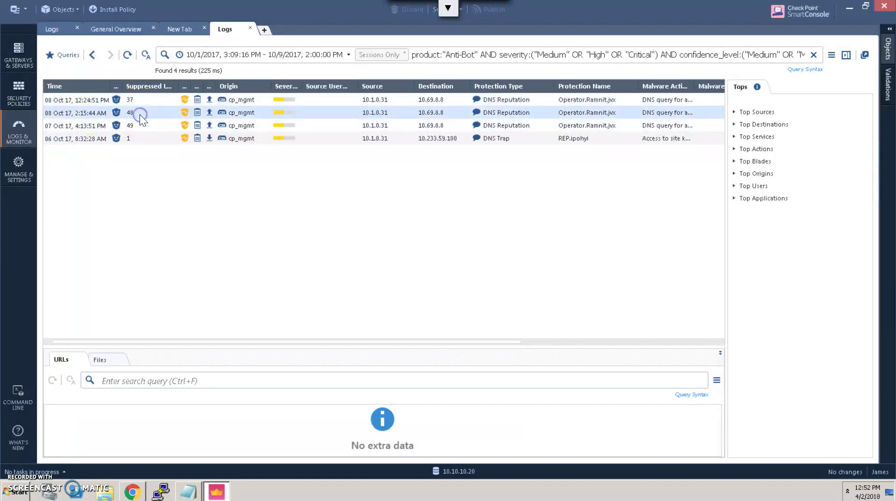
{"action": "left_click", "coordinate": [139, 114]}
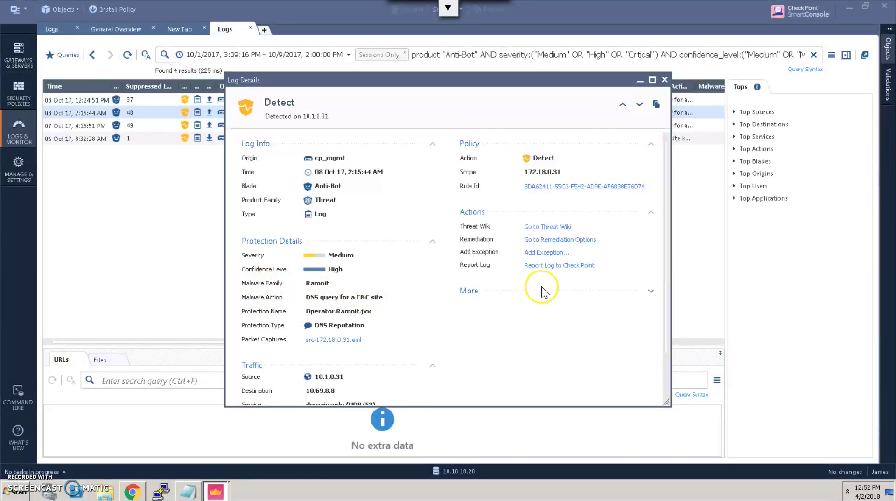
{"action": "left_click", "coordinate": [650, 290]}
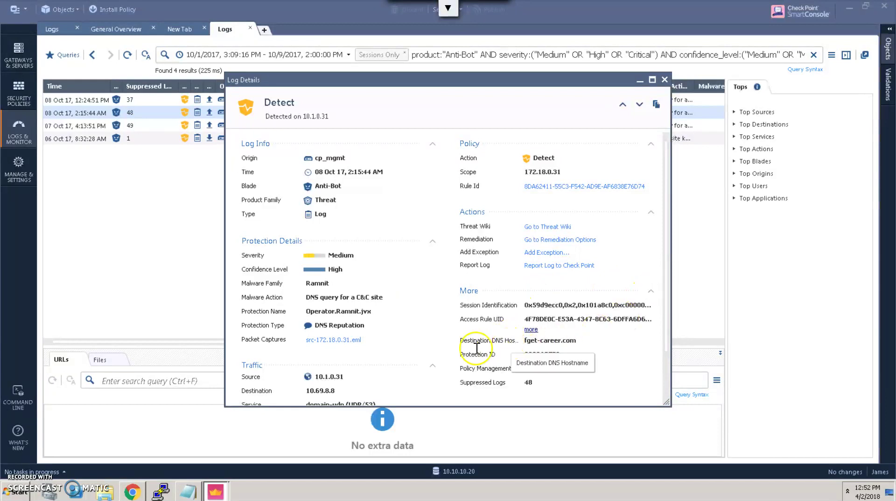
{"action": "double_click", "coordinate": [564, 342]}
{"action": "left_click_drag", "start_coordinate": [548, 342], "coordinate": [573, 339]}
{"action": "right_click", "coordinate": [573, 339]}
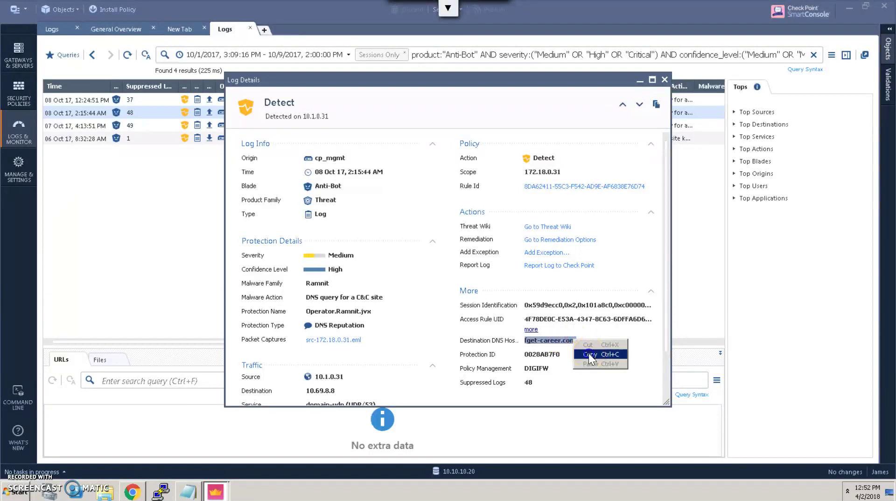
{"action": "left_click", "coordinate": [589, 354]}
Step: Switch to Chrome and scan the copied hostname fget-career.com as a URL on VirusTotal
{"action": "left_click", "coordinate": [132, 493]}
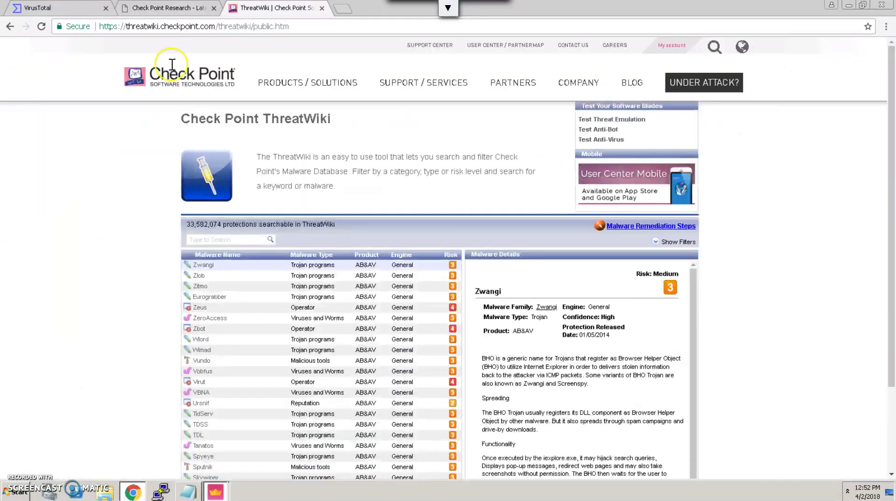
{"action": "left_click", "coordinate": [80, 8]}
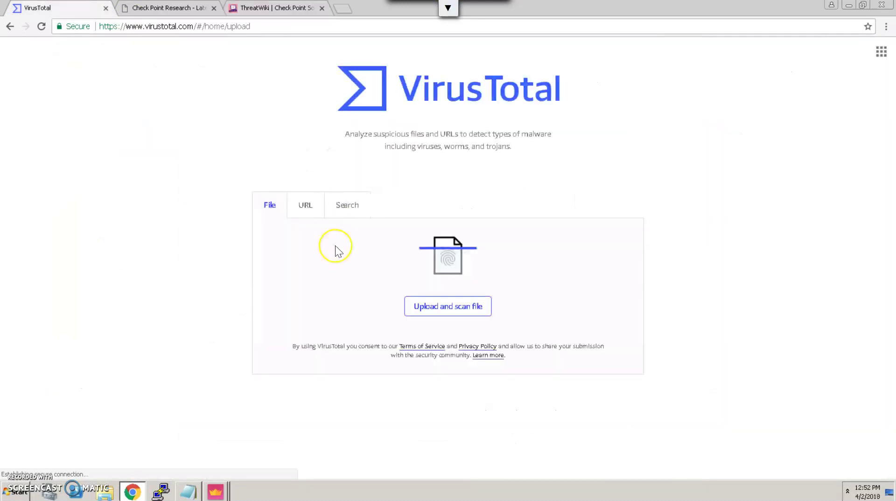
{"action": "left_click", "coordinate": [308, 208]}
{"action": "left_click", "coordinate": [398, 303]}
{"action": "key", "text": "ctrl+v"}
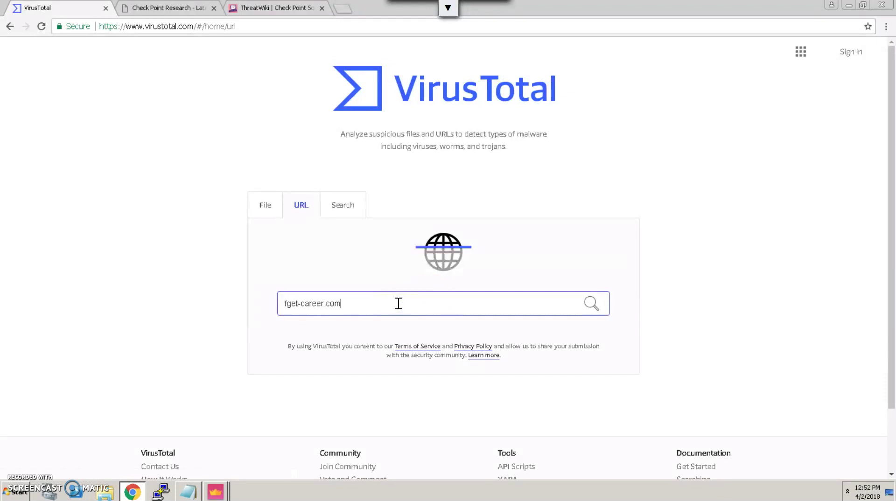
{"action": "key", "text": "Return"}
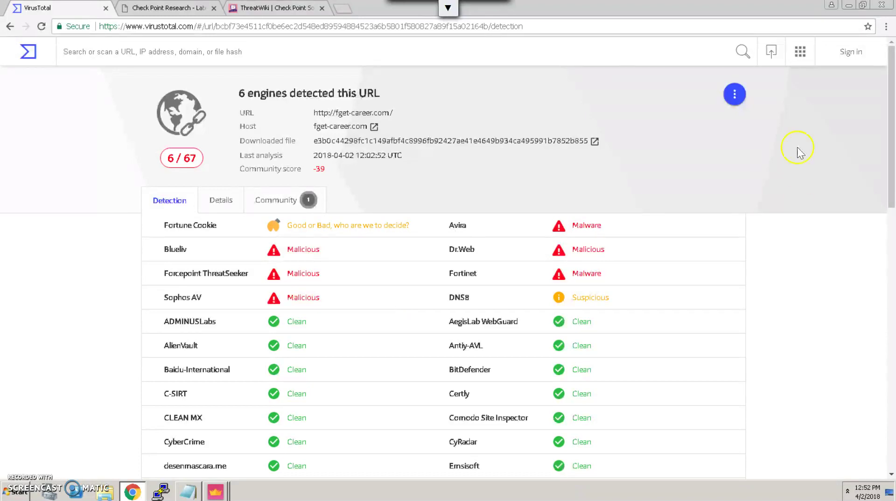
Step: Take the malware family name from SmartConsole's log details, search Check Point Research in Chrome for Ramnit, and return to the log details
{"action": "left_click", "coordinate": [848, 5]}
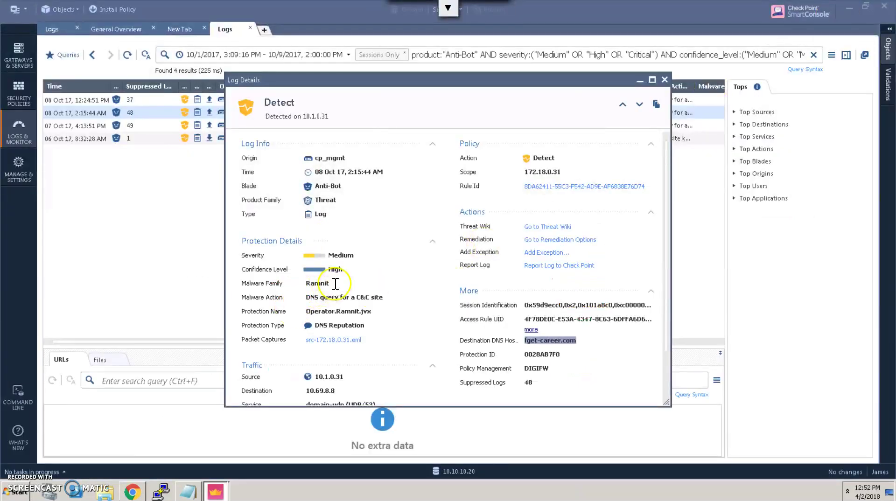
{"action": "double_click", "coordinate": [307, 283]}
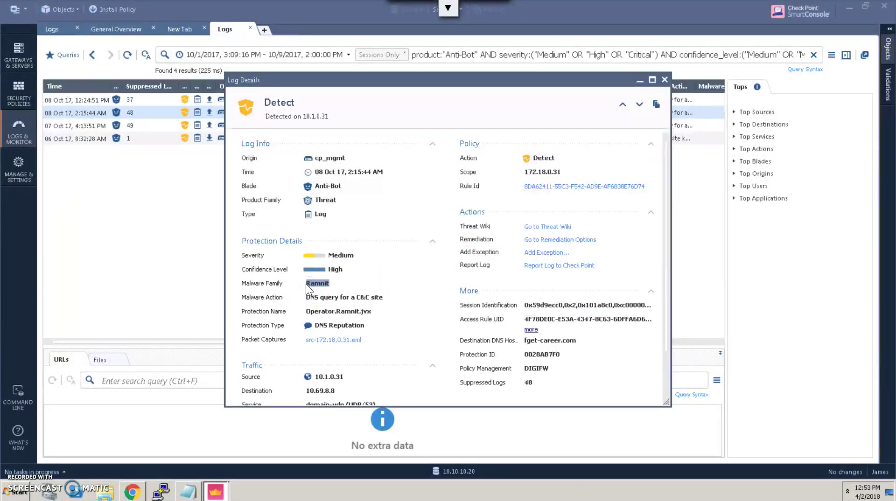
{"action": "left_click", "coordinate": [133, 492]}
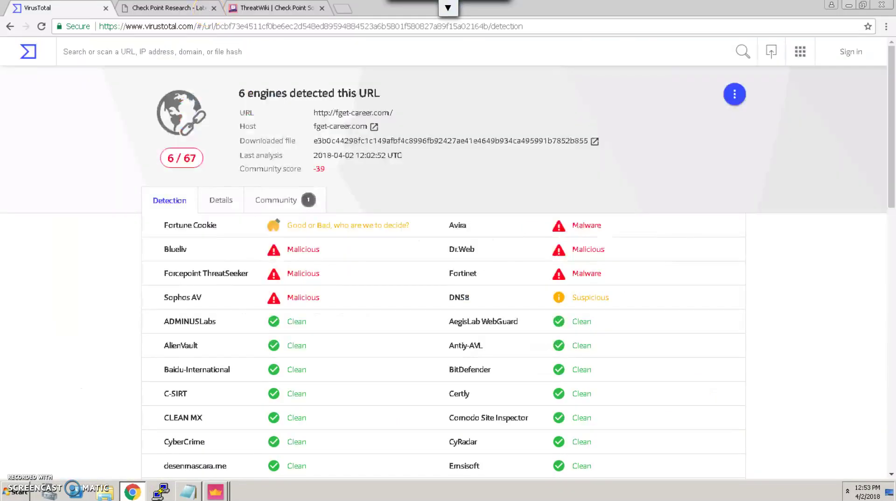
{"action": "left_click", "coordinate": [187, 8]}
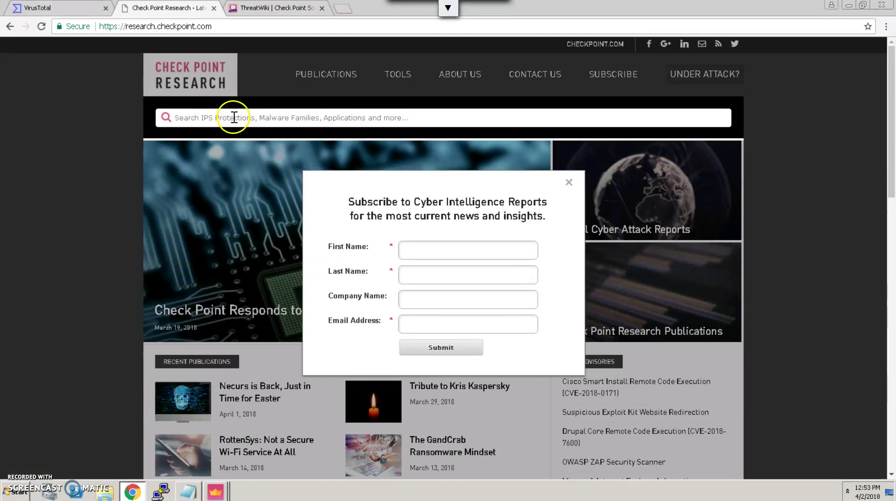
{"action": "left_click", "coordinate": [228, 112]}
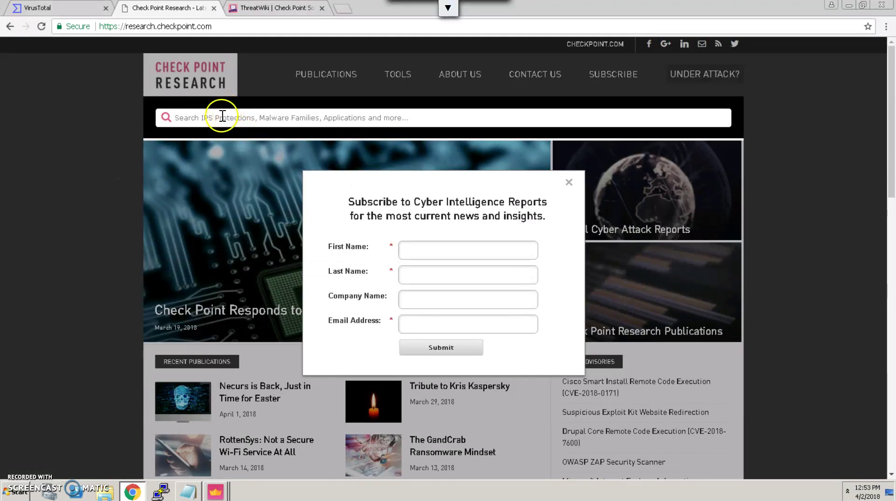
{"action": "type", "text": "Ramnit"}
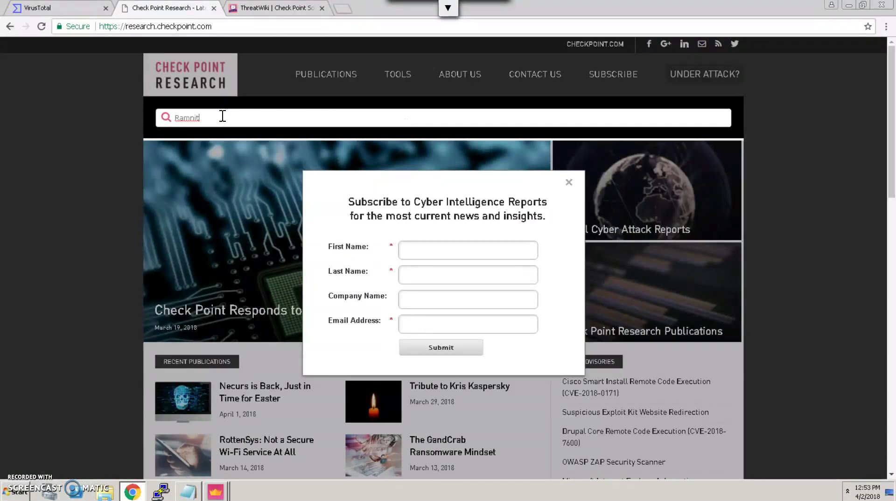
{"action": "key", "text": "Return"}
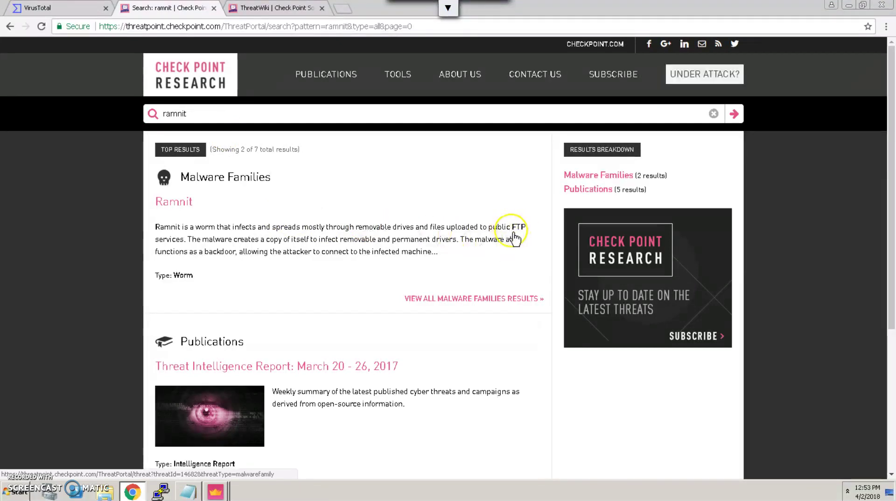
{"action": "left_click", "coordinate": [214, 491]}
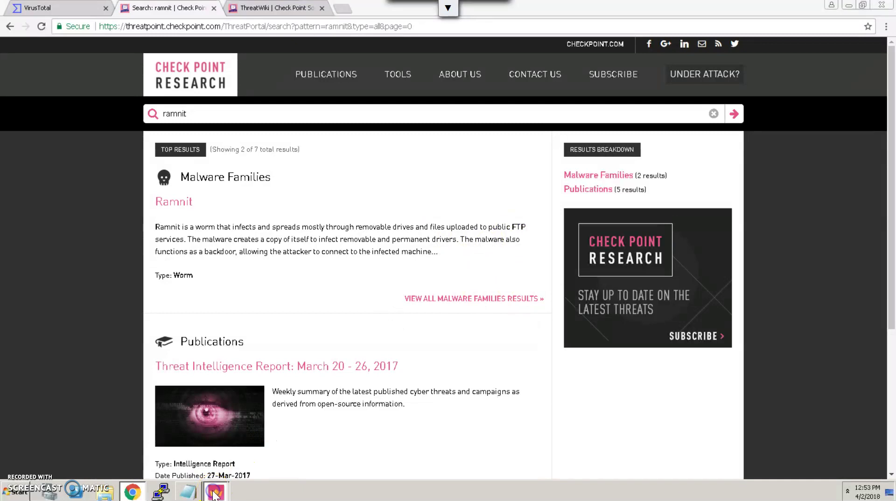
{"action": "left_click", "coordinate": [196, 468]}
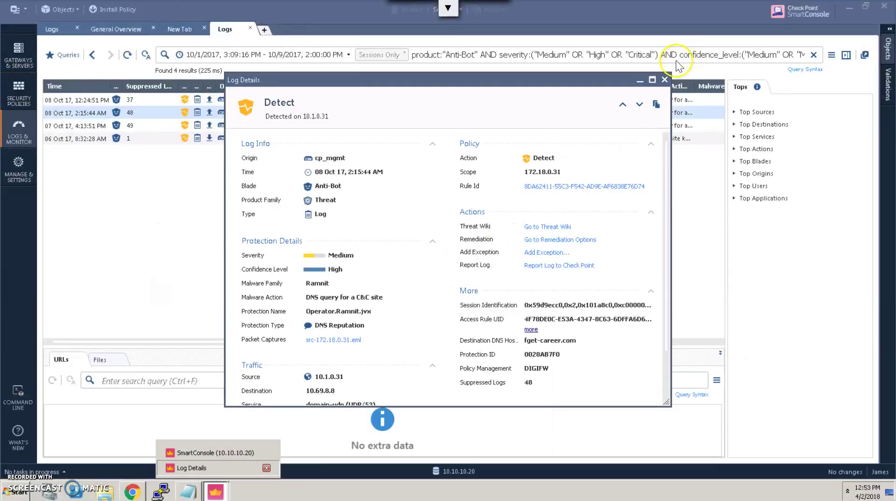
Step: Close the bot log's details and open the Threat Prevention view in a new tab
{"action": "left_click", "coordinate": [664, 80]}
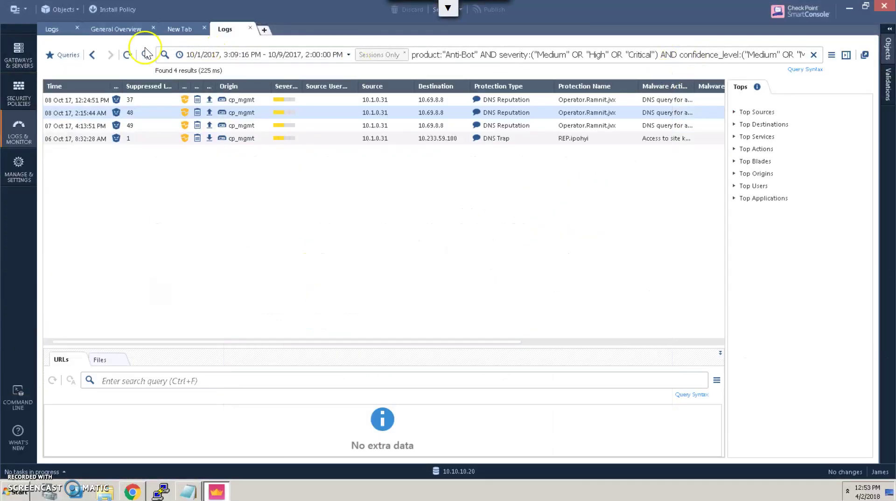
{"action": "left_click", "coordinate": [264, 30]}
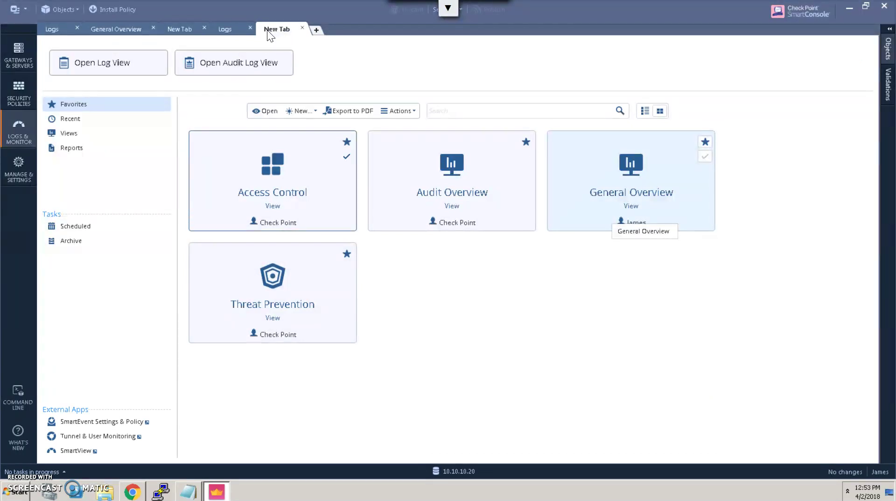
{"action": "left_click", "coordinate": [70, 134]}
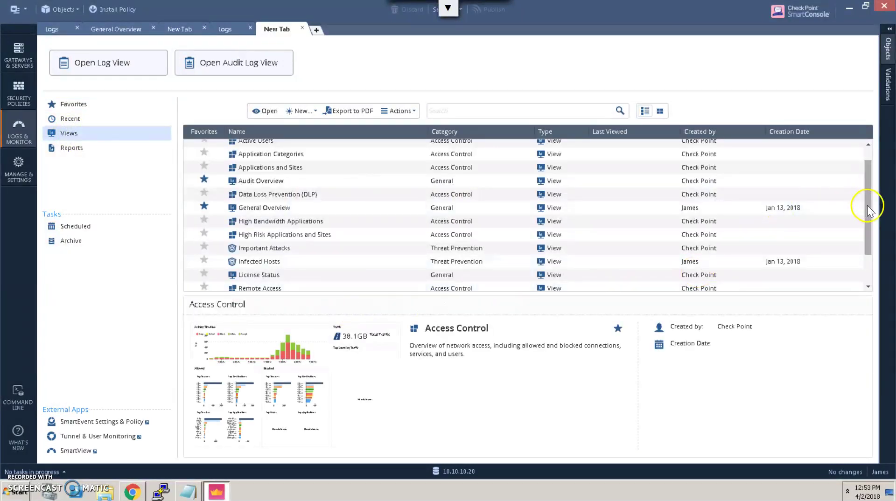
{"action": "left_click", "coordinate": [866, 276]}
{"action": "left_click", "coordinate": [269, 284]}
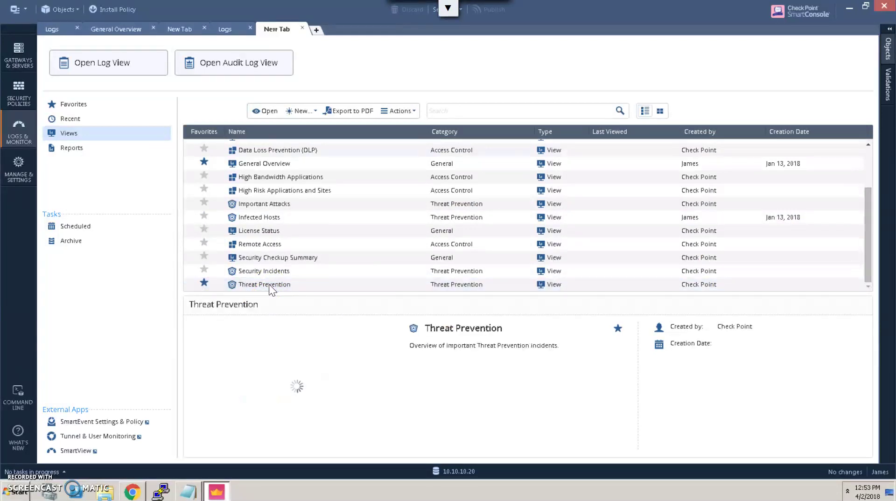
{"action": "double_click", "coordinate": [269, 284]}
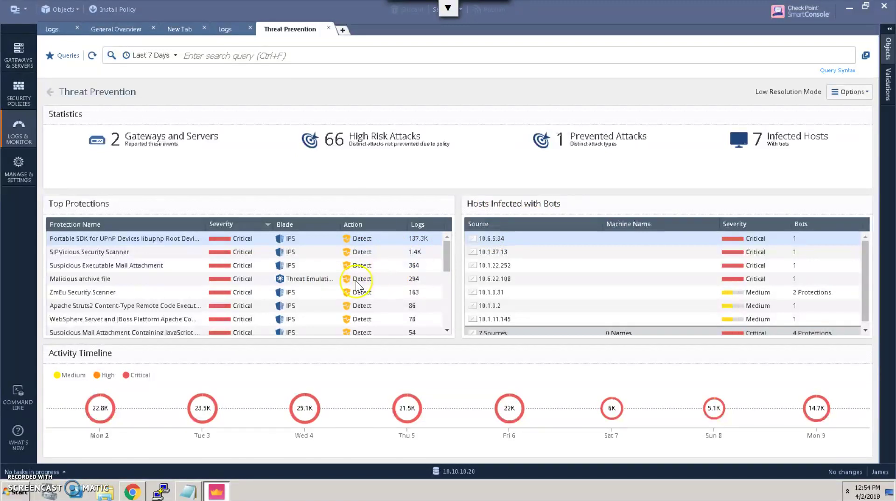
Step: Filter the Threat Prevention view by the Threat Emulation blade of the Malicious archive file protection
{"action": "left_click", "coordinate": [306, 277]}
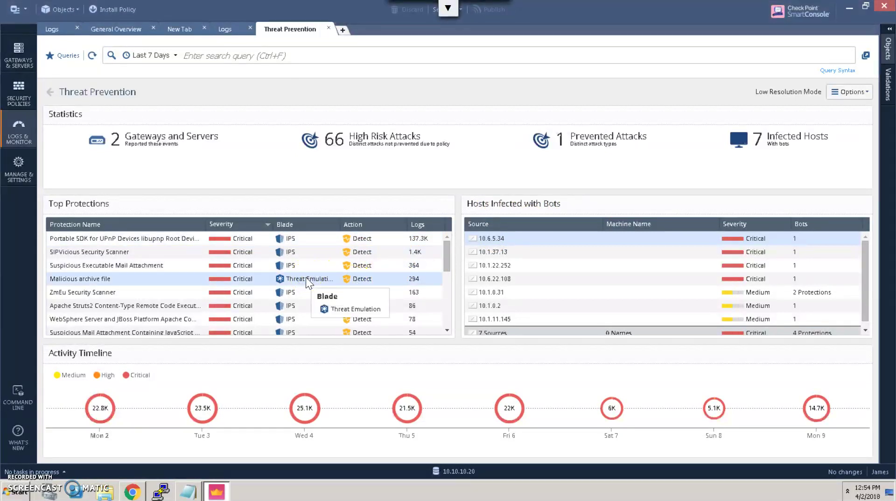
{"action": "right_click", "coordinate": [306, 277]}
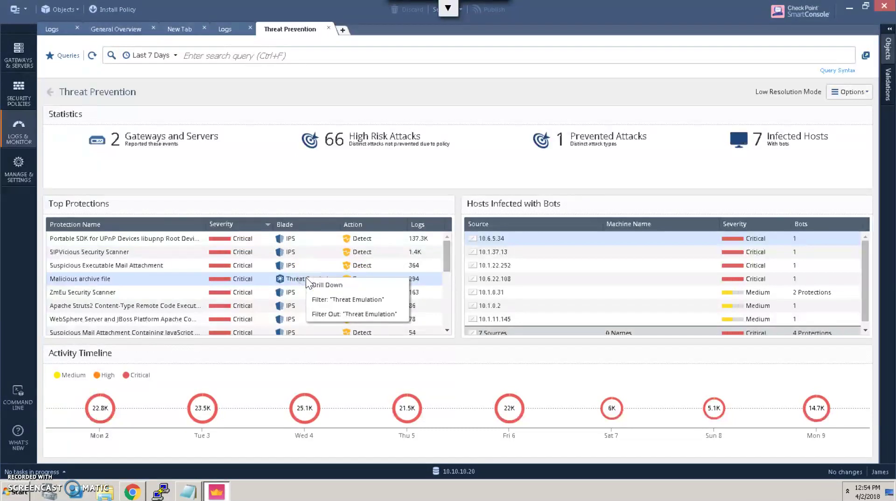
{"action": "left_click", "coordinate": [320, 299]}
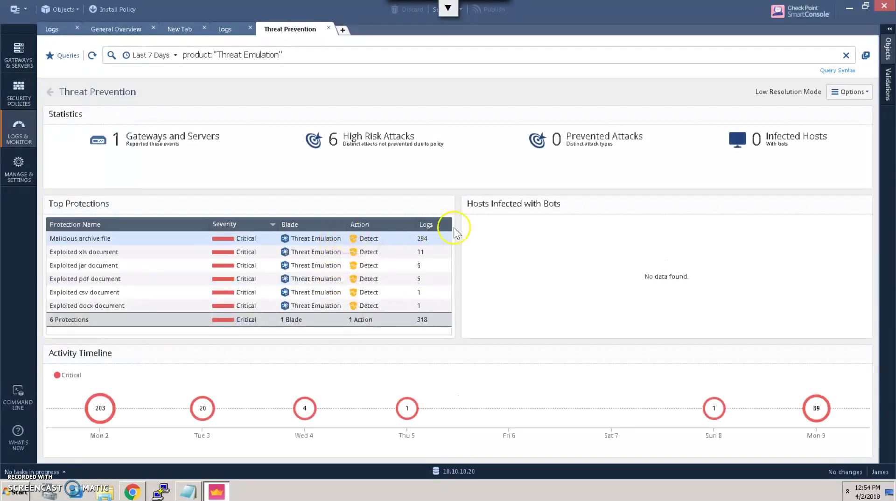
Step: Drill down into the Malicious archive file protection and open the logs behind the tallest Activity Timeline bar
{"action": "double_click", "coordinate": [99, 240]}
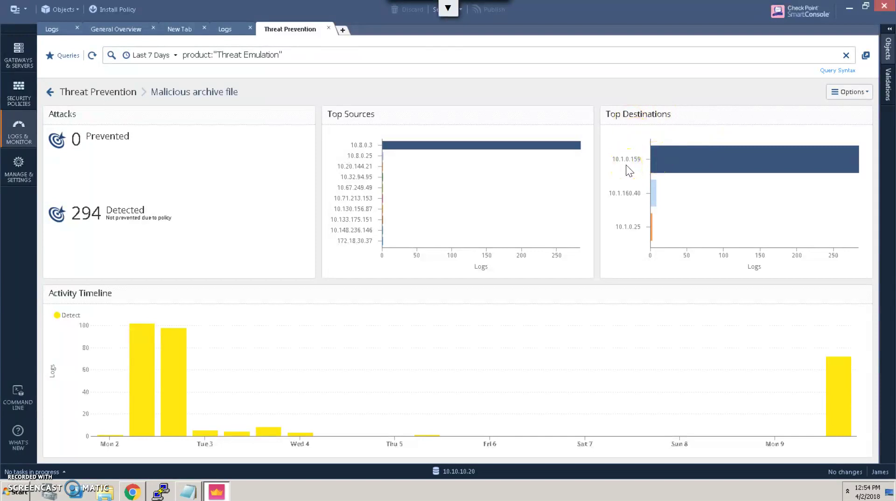
{"action": "mouse_move", "coordinate": [137, 364]}
{"action": "double_click", "coordinate": [145, 359]}
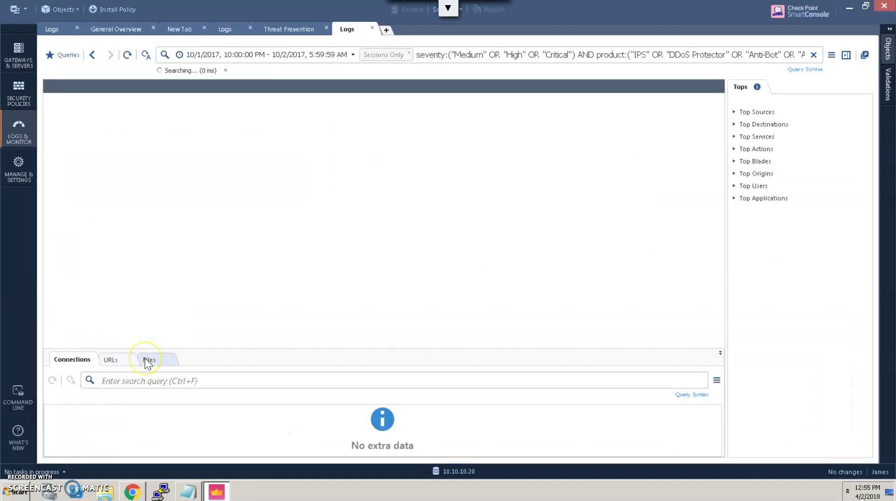
{"action": "left_click", "coordinate": [241, 180]}
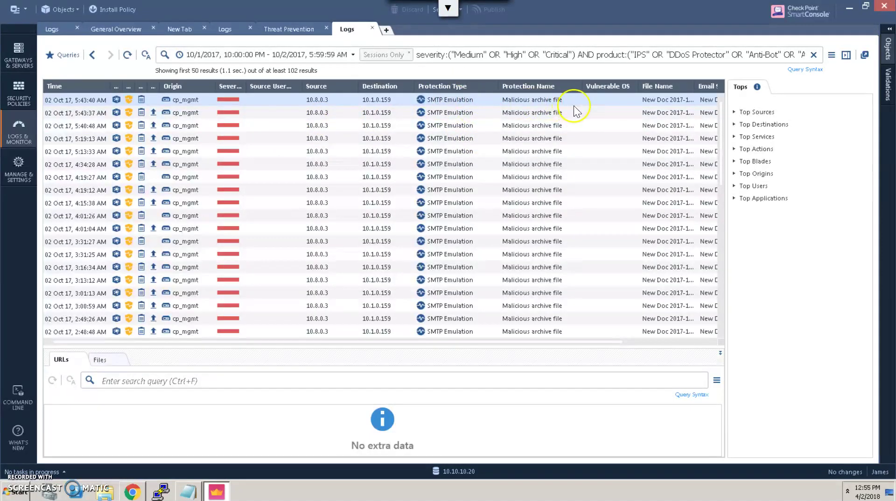
{"action": "left_click_drag", "start_coordinate": [426, 342], "coordinate": [349, 349]}
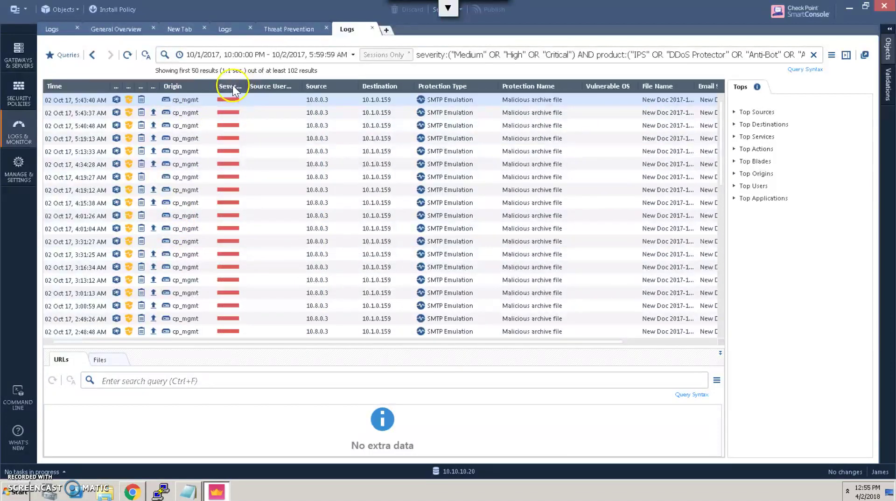
Step: Edit the Threat Emulation columns profile, filter the available fields by "file", and add File MD5
{"action": "right_click", "coordinate": [205, 88]}
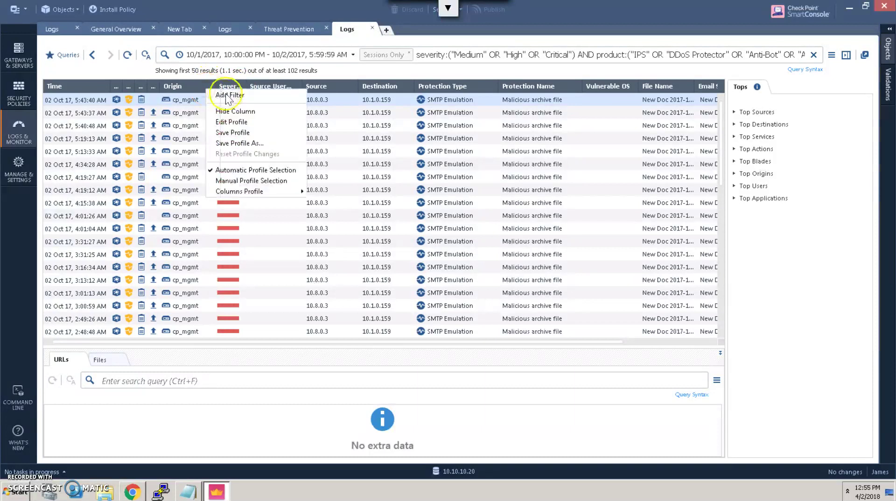
{"action": "left_click", "coordinate": [245, 122]}
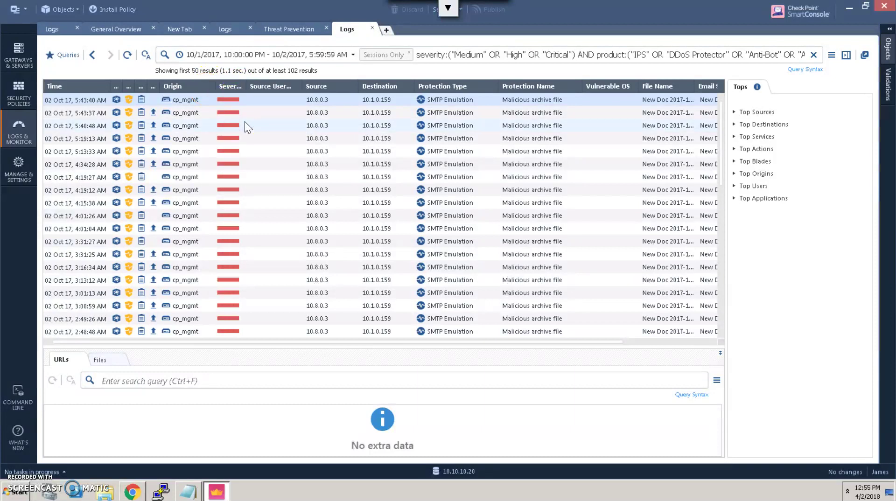
{"action": "left_click", "coordinate": [282, 125]}
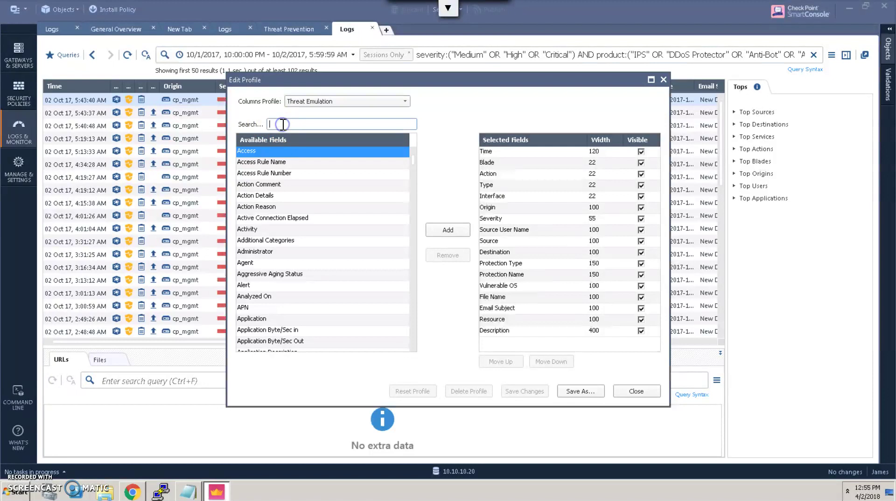
{"action": "type", "text": "filer"}
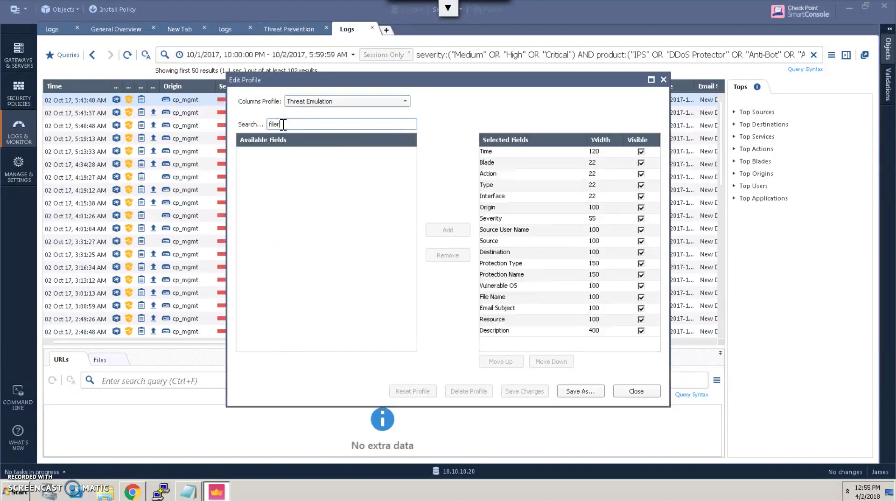
{"action": "key", "text": "BackSpace"}
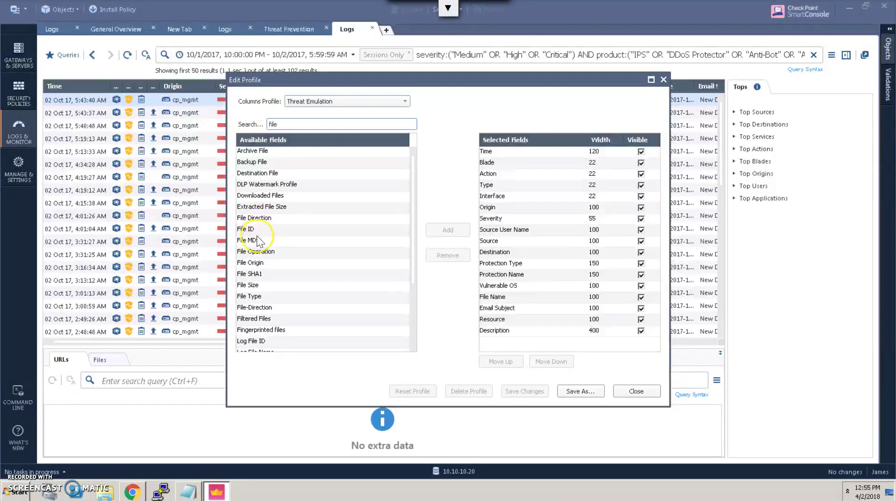
{"action": "left_click", "coordinate": [268, 241]}
{"action": "left_click", "coordinate": [458, 230]}
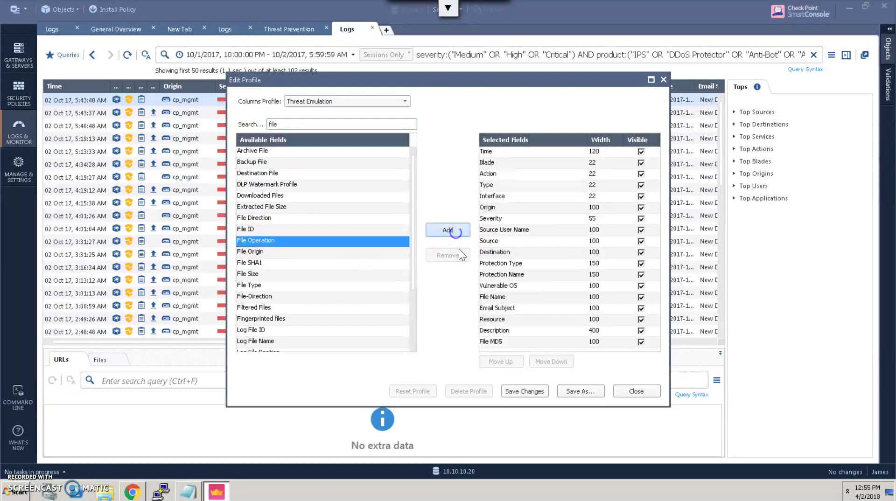
Step: Move File MD5 up to directly below Action in the selected fields
{"action": "left_click", "coordinate": [511, 342]}
{"action": "left_click", "coordinate": [503, 361]}
{"action": "left_click", "coordinate": [503, 362]}
{"action": "left_click", "coordinate": [503, 361]}
{"action": "left_click", "coordinate": [503, 361]}
{"action": "left_click", "coordinate": [503, 361]}
{"action": "left_click", "coordinate": [502, 361]}
{"action": "left_click", "coordinate": [503, 361]}
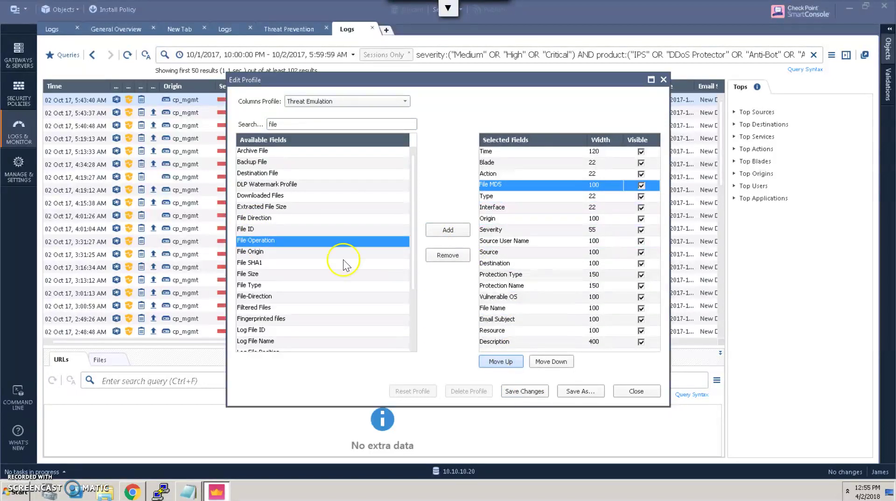
Step: Add File Size to the selected fields and move it up to directly below File MD5
{"action": "left_click", "coordinate": [355, 273]}
{"action": "left_click", "coordinate": [450, 230]}
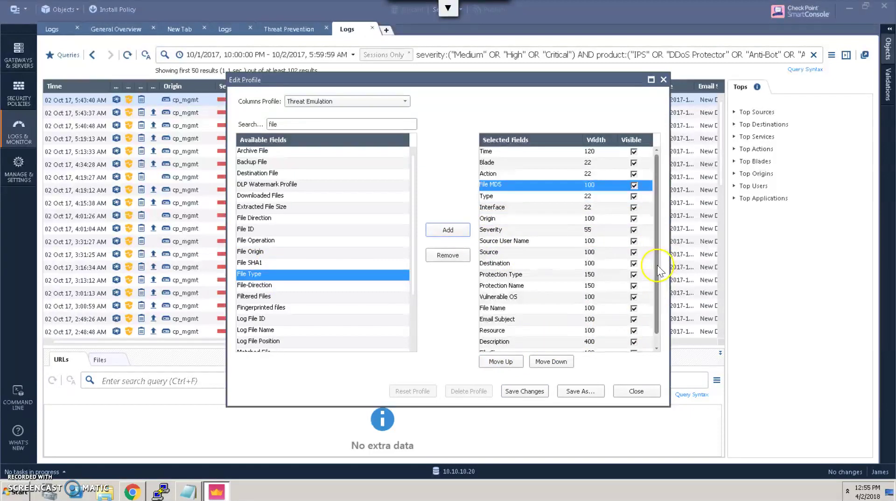
{"action": "left_click_drag", "start_coordinate": [656, 268], "coordinate": [664, 334]}
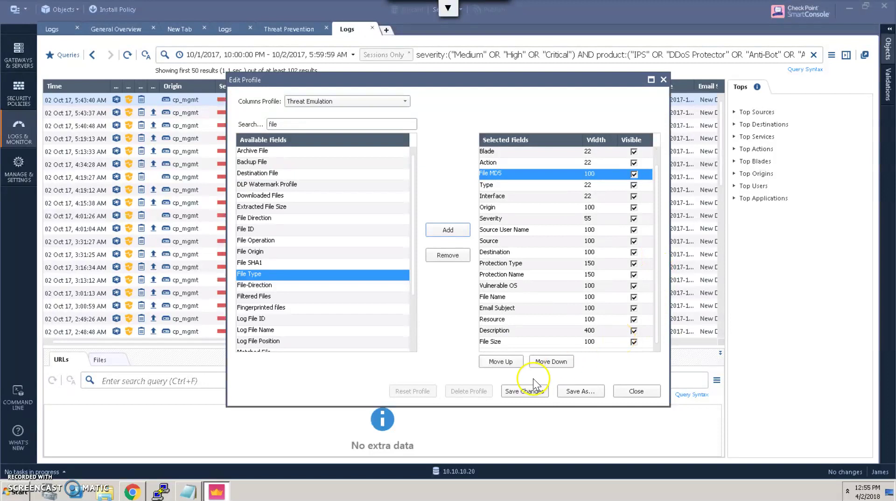
{"action": "left_click", "coordinate": [491, 341]}
{"action": "left_click", "coordinate": [501, 362]}
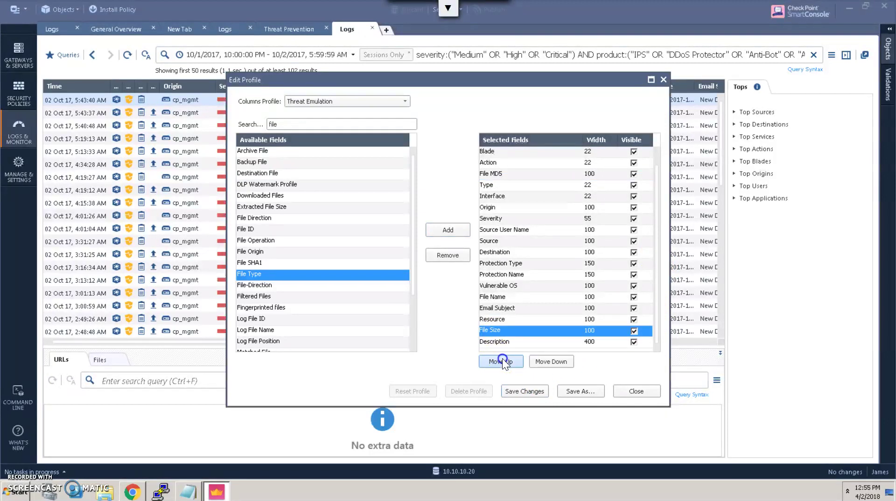
{"action": "left_click", "coordinate": [501, 361]}
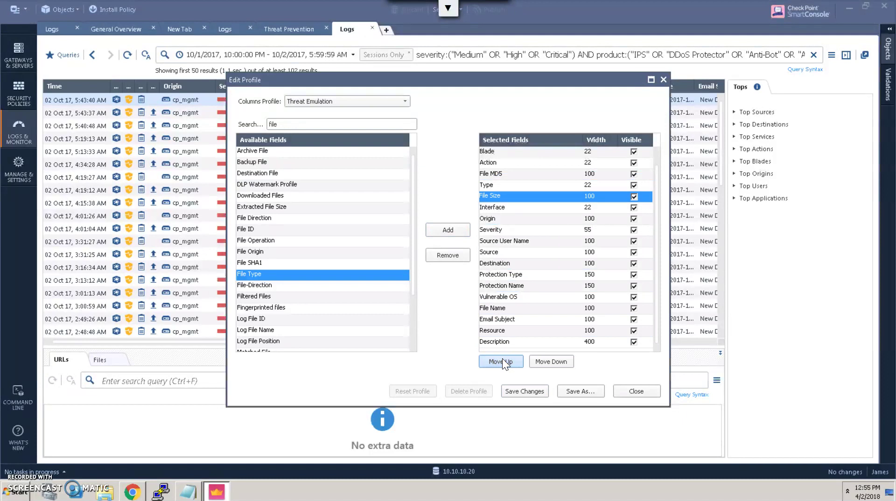
{"action": "left_click", "coordinate": [501, 362]}
Step: Save the changes to the Threat Emulation columns profile and widen the File MD5 column to fit the full hashes
{"action": "left_click", "coordinate": [536, 394]}
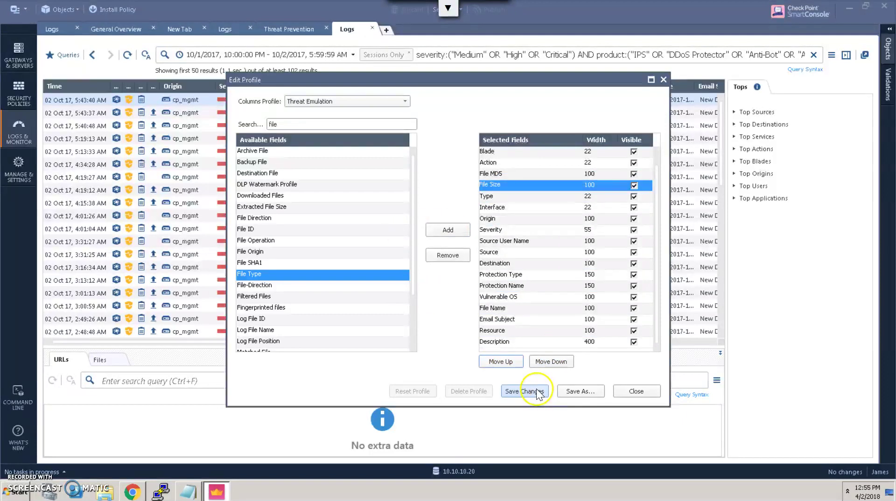
{"action": "left_click", "coordinate": [526, 279]}
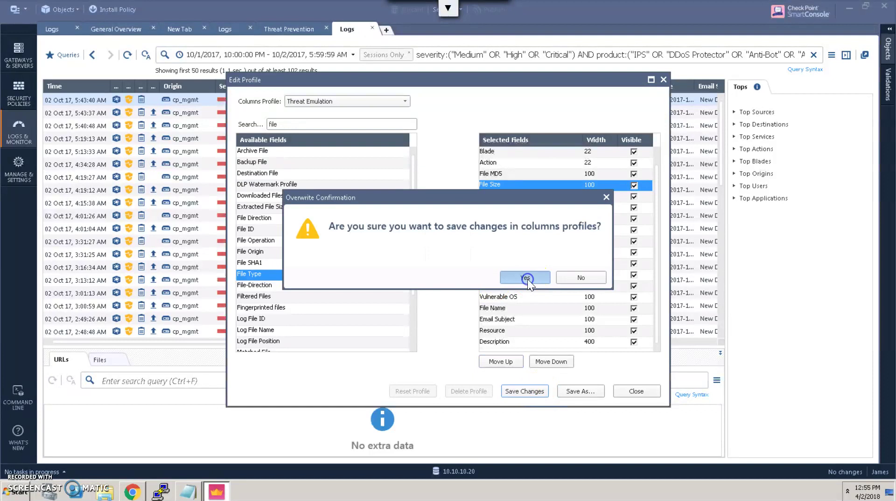
{"action": "left_click", "coordinate": [636, 391]}
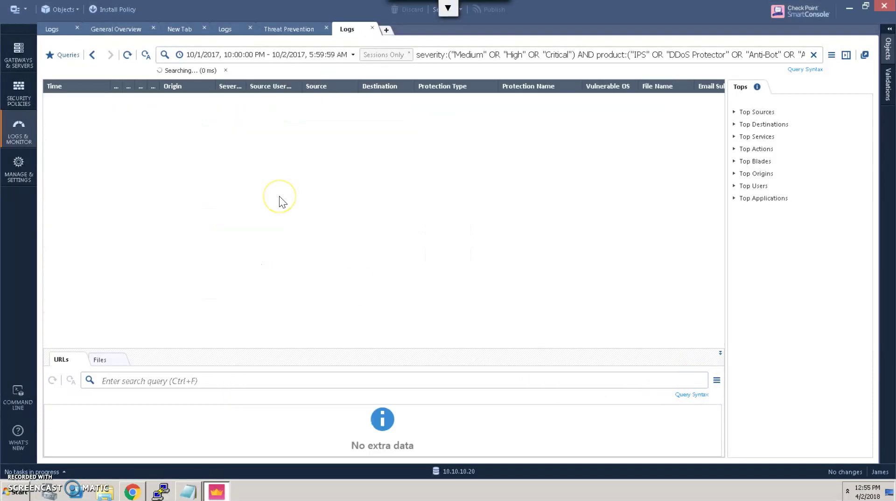
{"action": "left_click", "coordinate": [179, 89]}
{"action": "left_click_drag", "start_coordinate": [193, 88], "coordinate": [252, 87]}
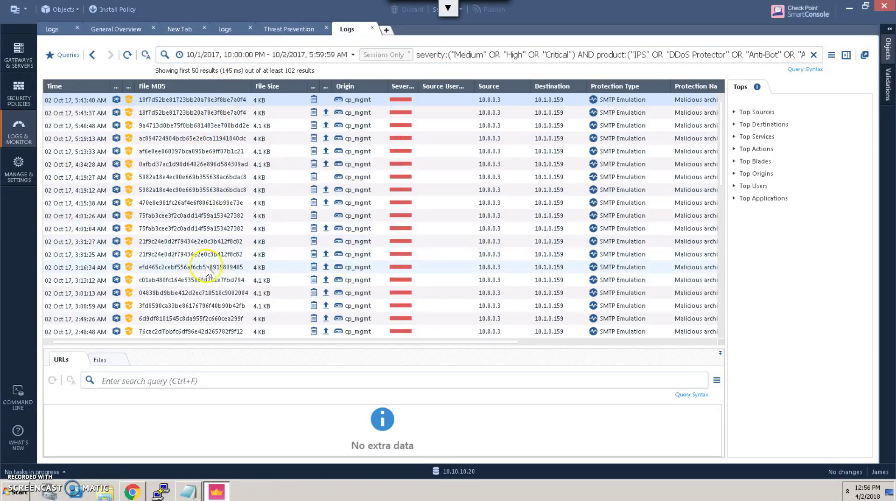
Step: Open the 02 Oct 17, 3:31:27 AM log, review its details, and expand the full malware action text
{"action": "double_click", "coordinate": [254, 243]}
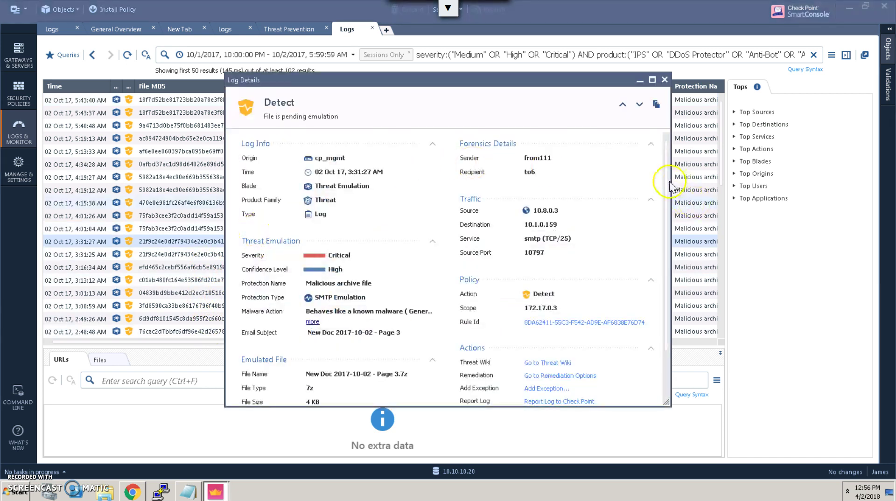
{"action": "left_click_drag", "start_coordinate": [665, 198], "coordinate": [667, 276]}
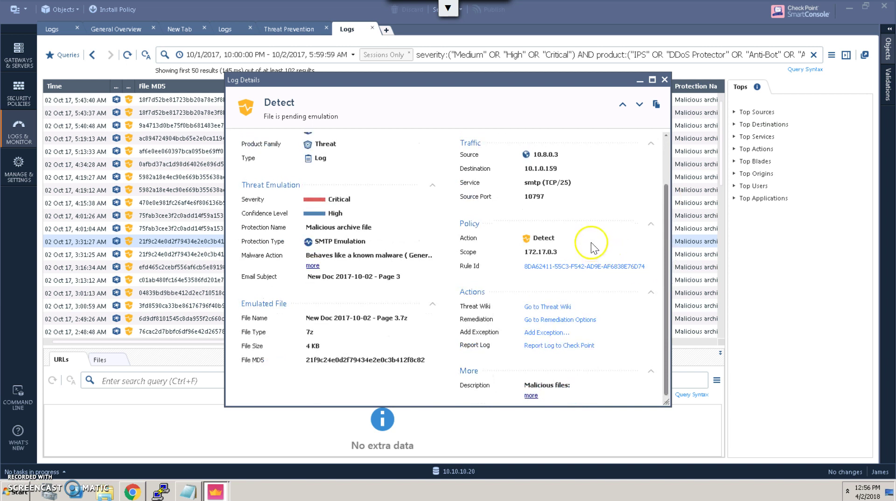
{"action": "scroll", "coordinate": [391, 265], "scroll_direction": "up", "scroll_amount": 3}
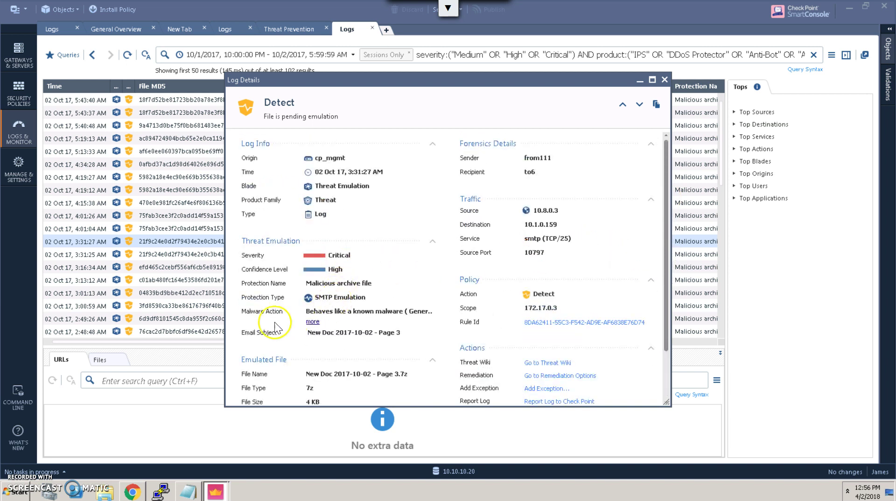
{"action": "left_click", "coordinate": [313, 322]}
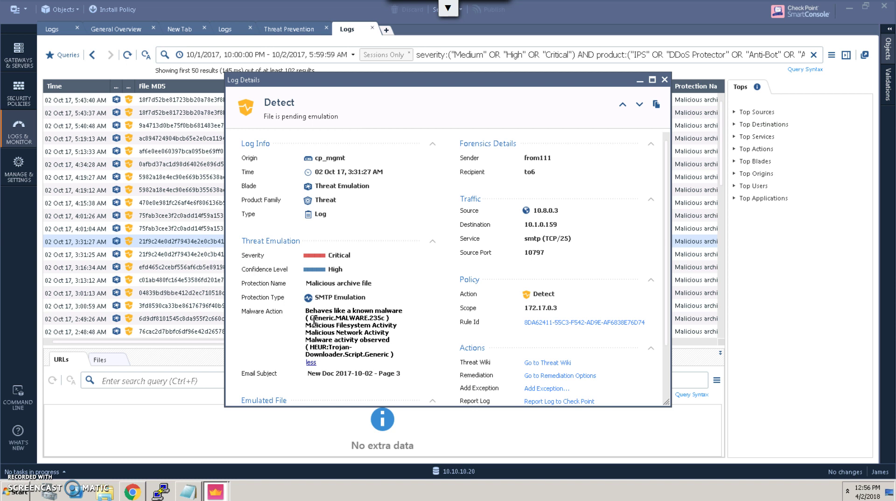
Step: Copy HEUR:Trojan-Downloader.Script.Generic from the malware action text, search for it on the ThreatWiki page in Chrome, and view its entry
{"action": "left_click", "coordinate": [306, 313]}
{"action": "left_click_drag", "start_coordinate": [392, 356], "coordinate": [310, 348]}
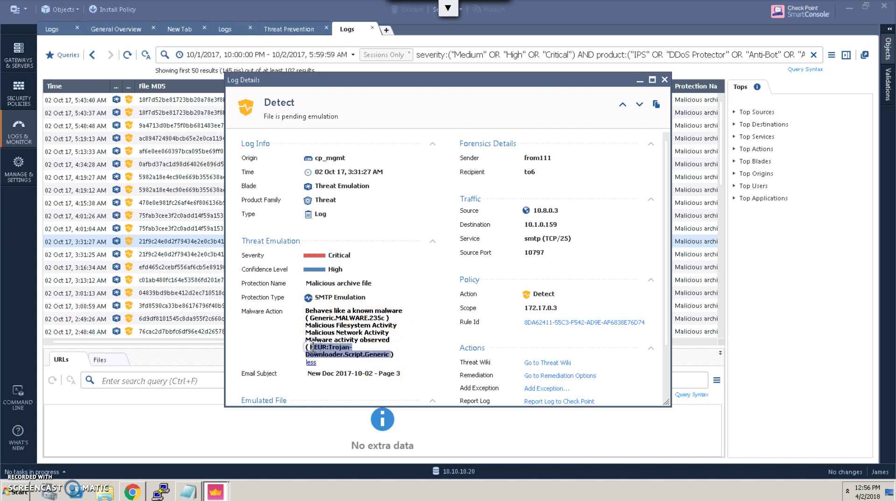
{"action": "left_click", "coordinate": [133, 492]}
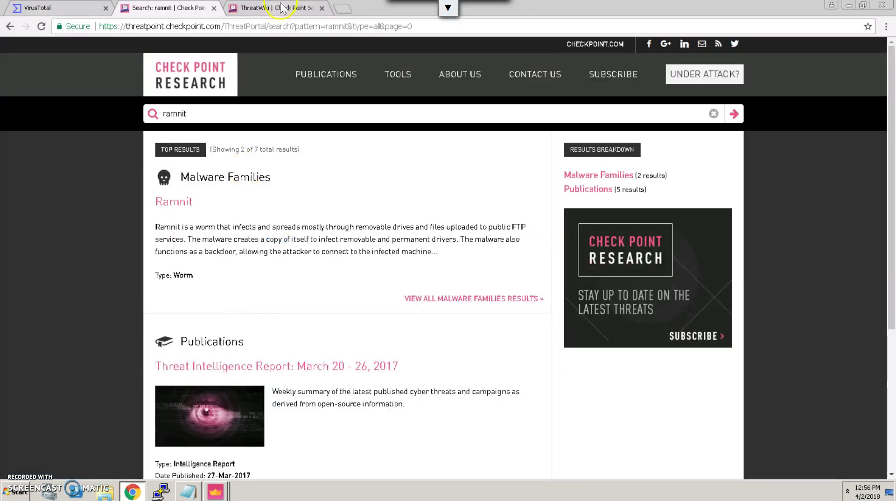
{"action": "left_click", "coordinate": [281, 7]}
{"action": "left_click", "coordinate": [241, 240]}
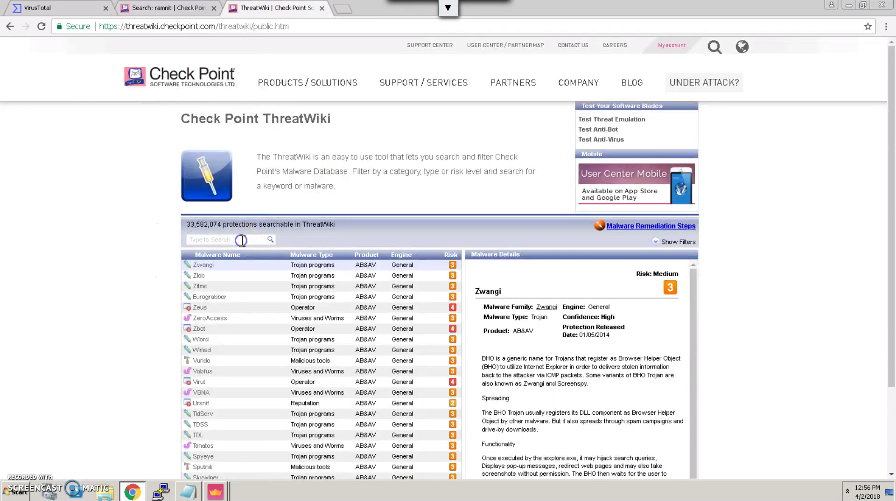
{"action": "type", "text": "Trojan-Downloader.Script.Generic"}
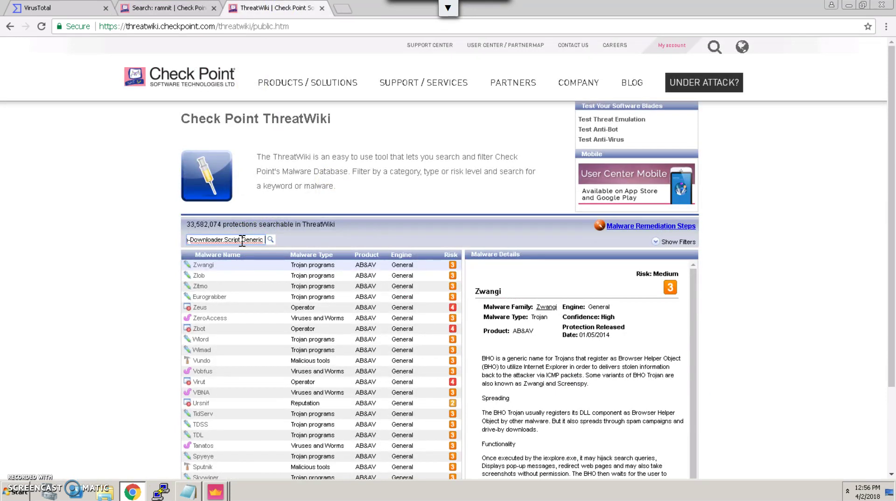
{"action": "key", "text": "Return"}
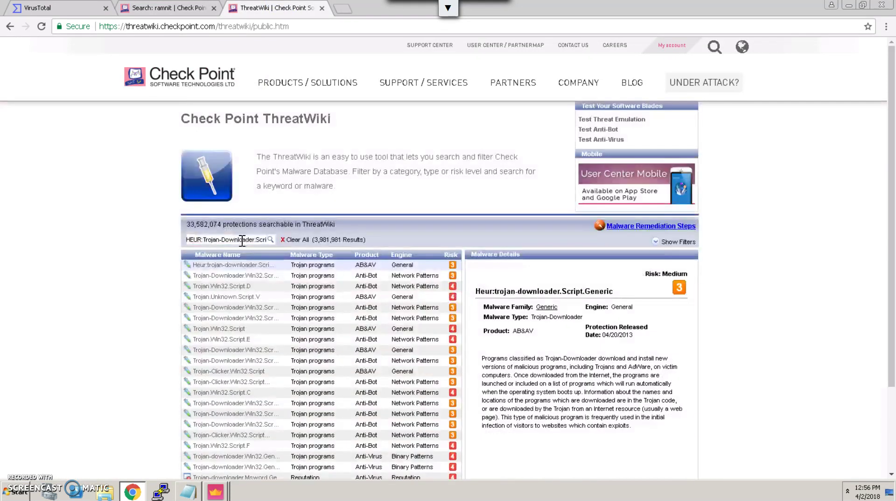
{"action": "left_click", "coordinate": [256, 264]}
Step: Switch back to SmartConsole and close the log details of the malicious archive file
{"action": "left_click", "coordinate": [215, 491]}
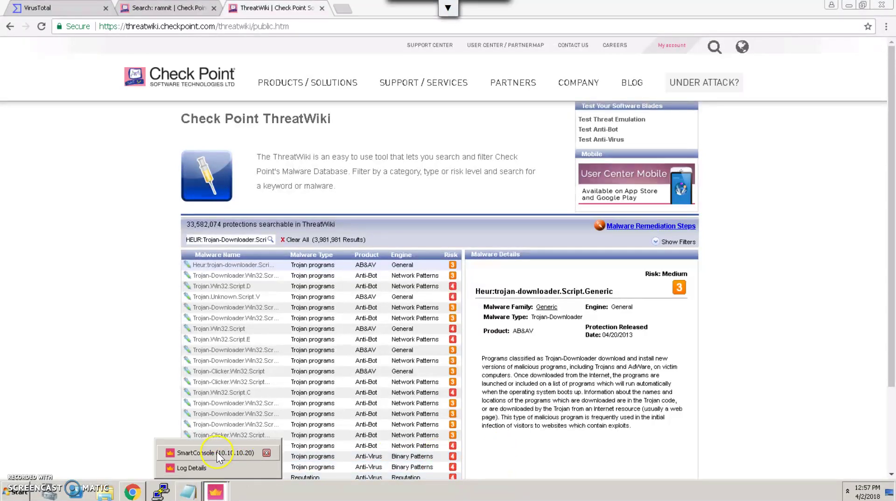
{"action": "left_click", "coordinate": [217, 452]}
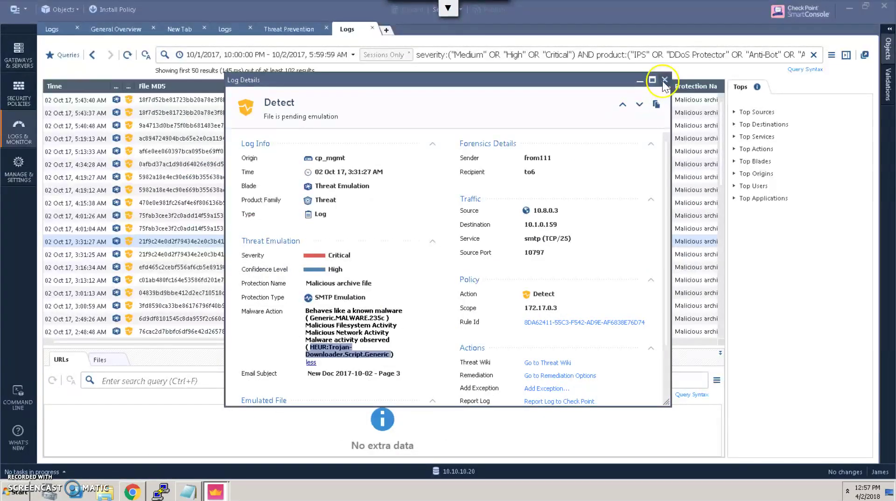
{"action": "left_click", "coordinate": [664, 80]}
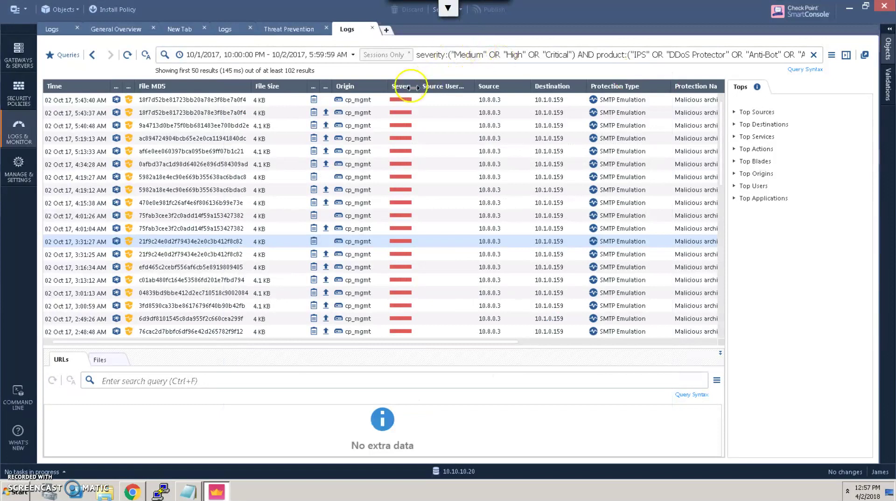
Step: View the filter choices for the Origin and File MD5 columns without applying either filter
{"action": "right_click", "coordinate": [362, 85]}
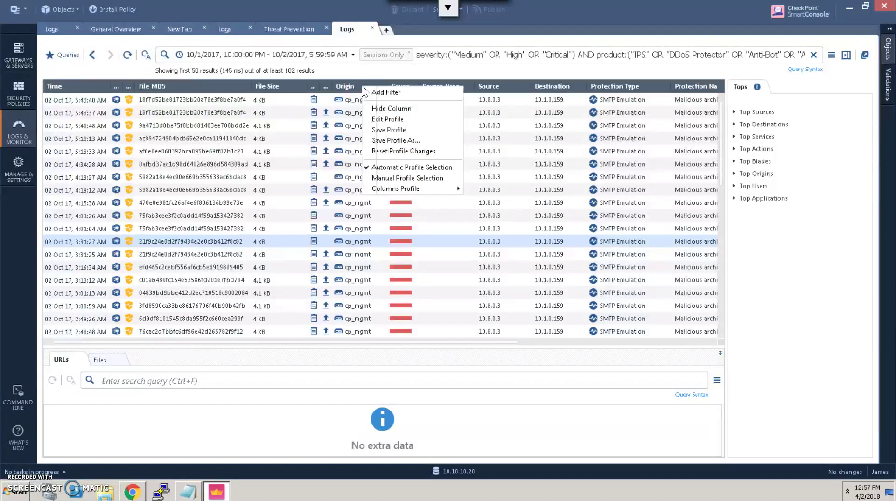
{"action": "left_click", "coordinate": [379, 91]}
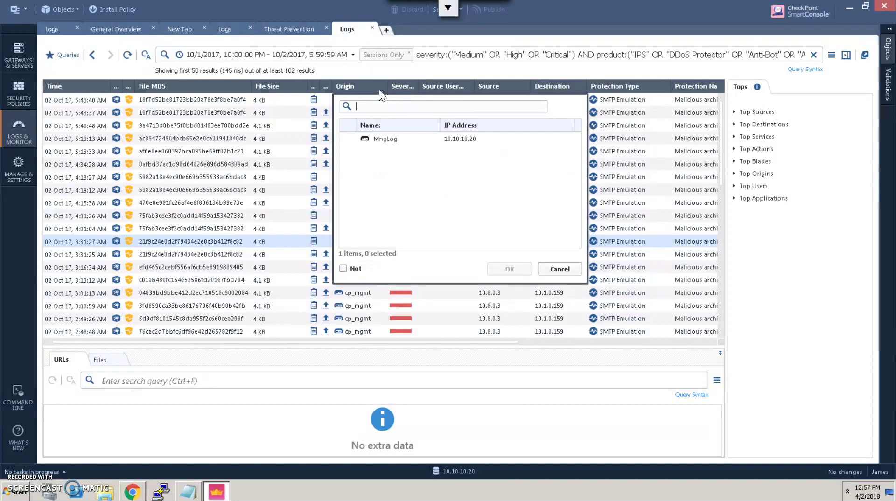
{"action": "left_click", "coordinate": [357, 150]}
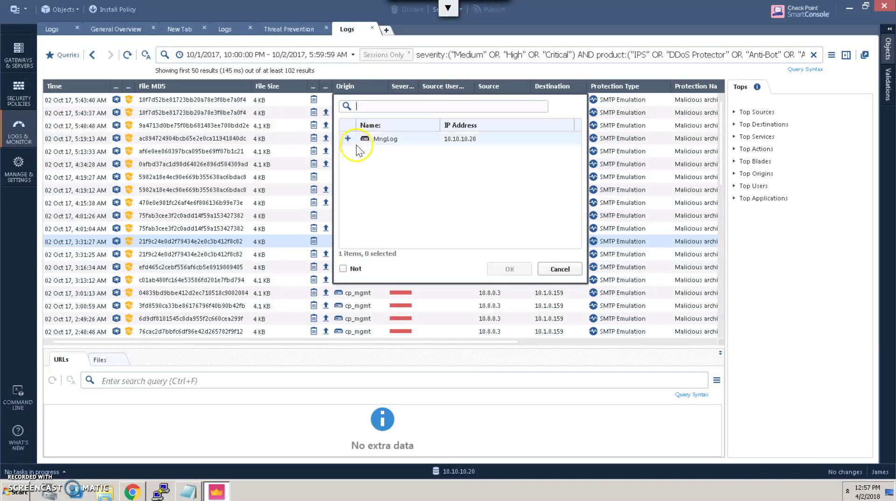
{"action": "left_click", "coordinate": [560, 270]}
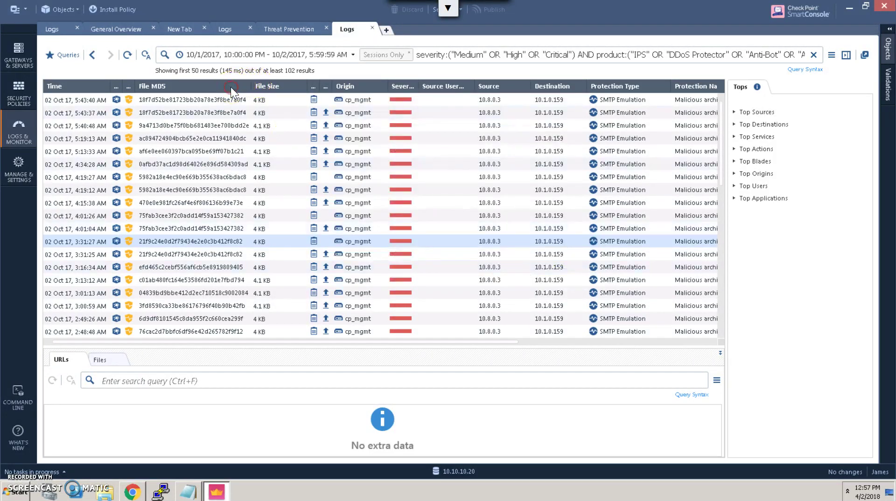
{"action": "right_click", "coordinate": [231, 87]}
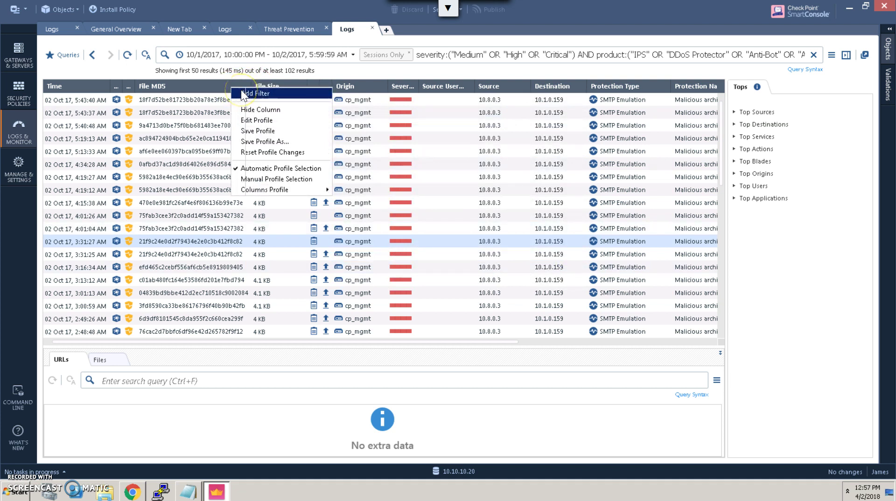
{"action": "left_click", "coordinate": [241, 93]}
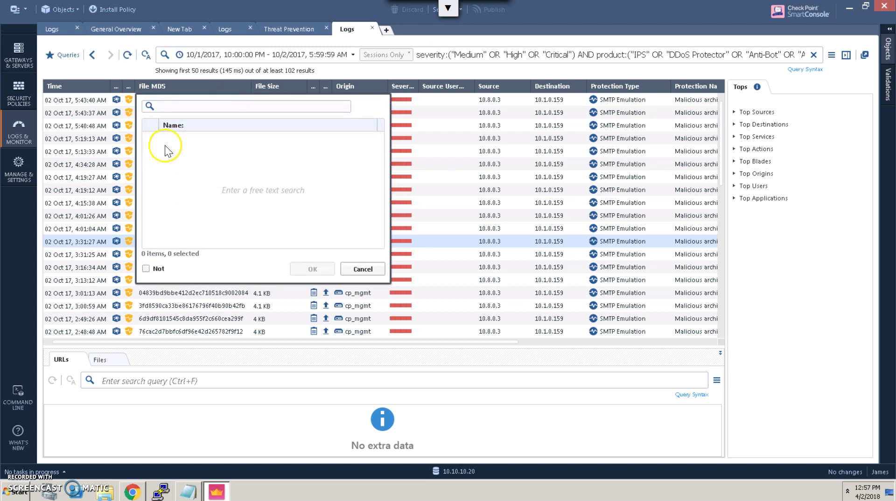
{"action": "left_click", "coordinate": [499, 87]}
Step: Try to filter the logs by an object from the Source column's filter choices
{"action": "right_click", "coordinate": [500, 87]}
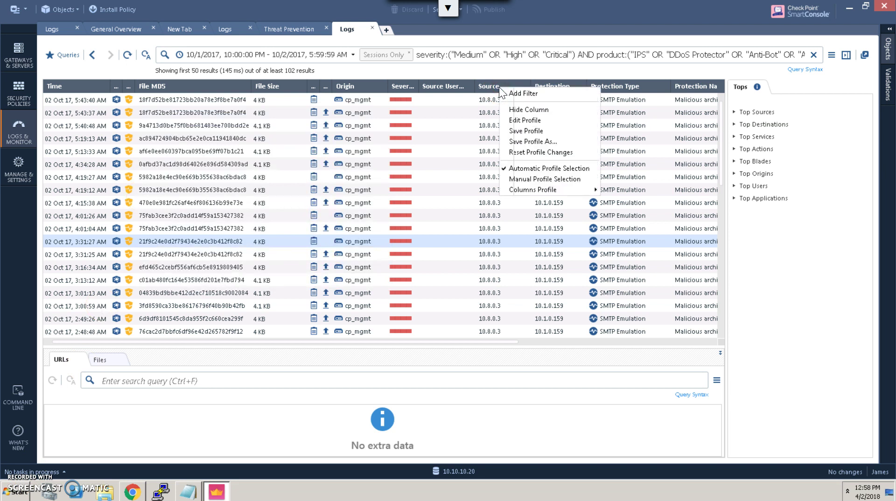
{"action": "left_click", "coordinate": [518, 93]}
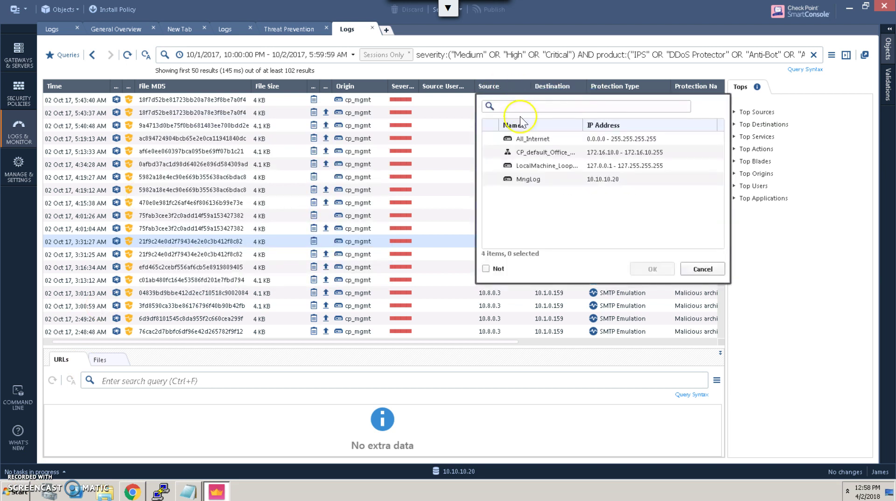
{"action": "mouse_move", "coordinate": [494, 179]}
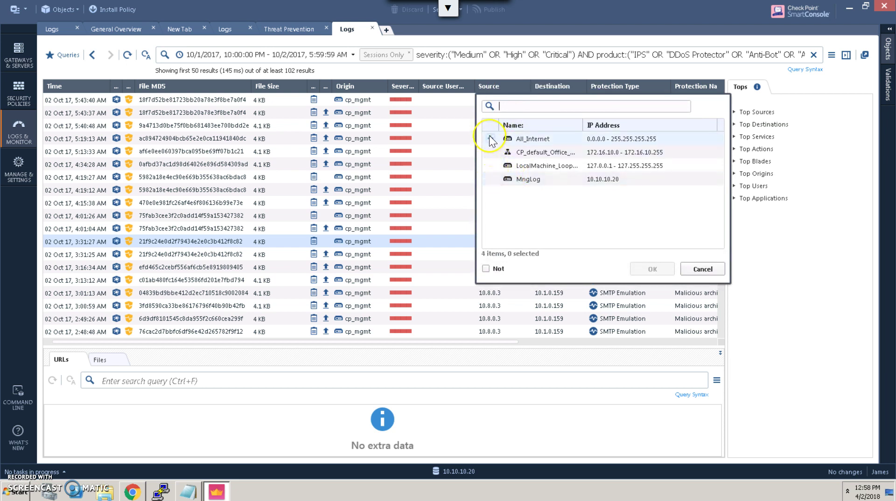
{"action": "left_click", "coordinate": [490, 166]}
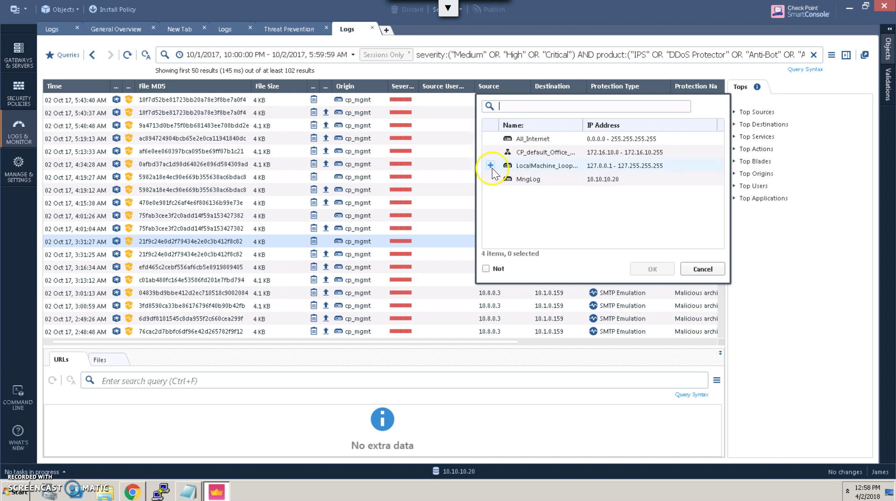
{"action": "left_click", "coordinate": [648, 269]}
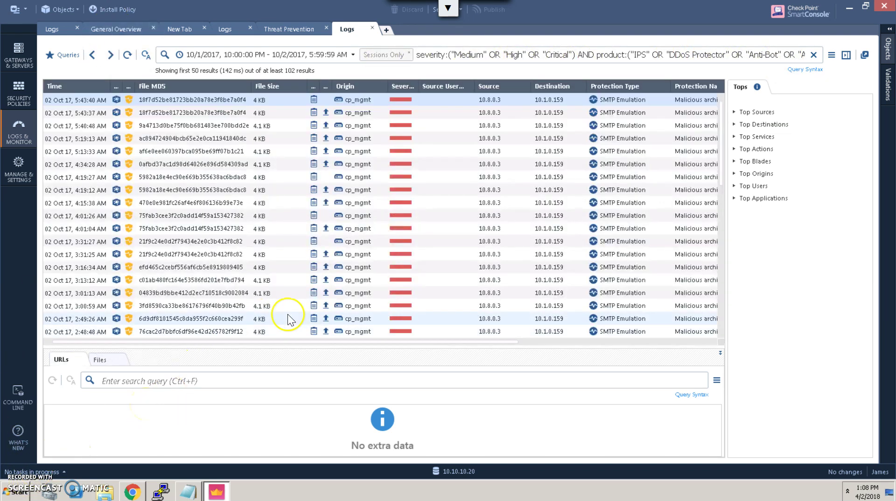
Step: Open a new log view and set its time range to All Time
{"action": "left_click", "coordinate": [386, 30]}
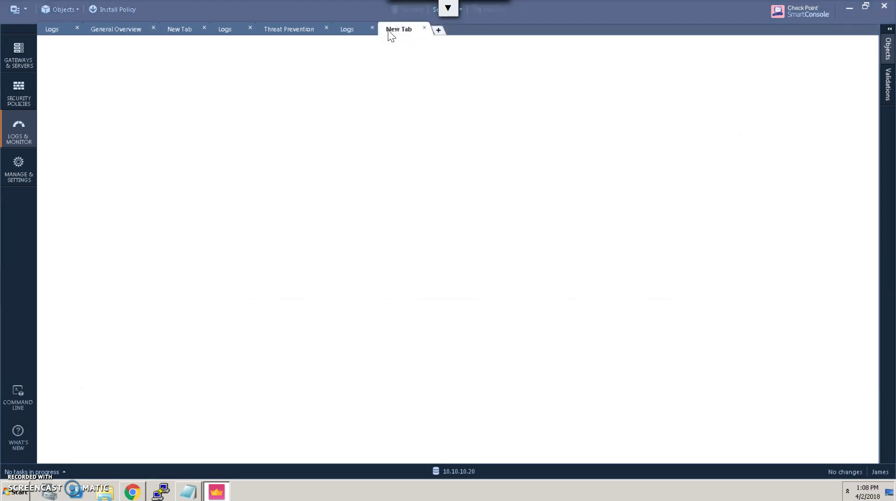
{"action": "left_click", "coordinate": [87, 68]}
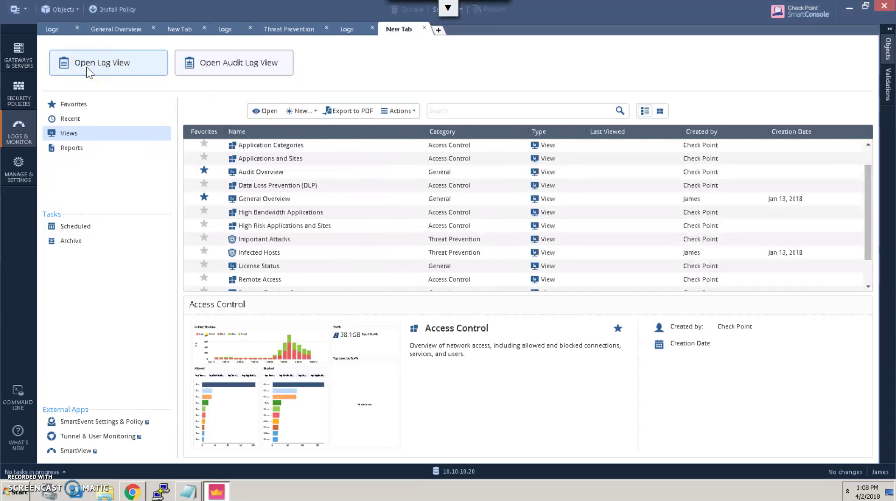
{"action": "left_click", "coordinate": [216, 57]}
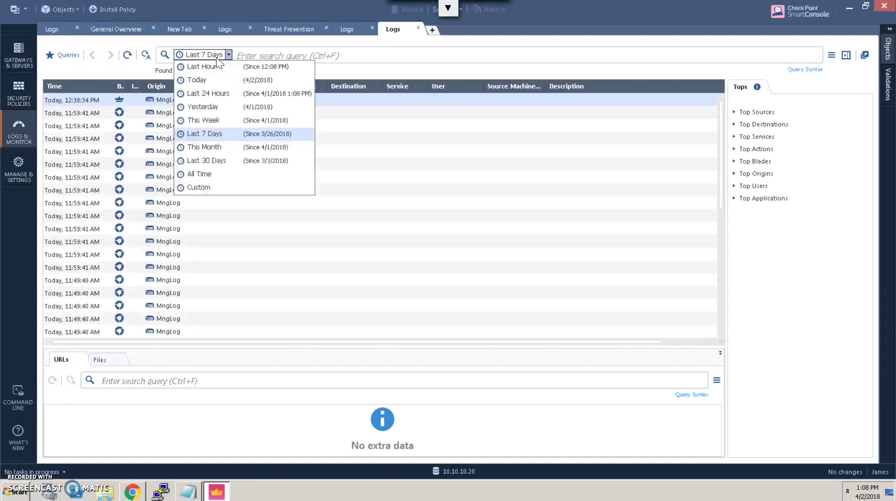
{"action": "left_click", "coordinate": [205, 174]}
Step: Search the logs with the query "20.20.20.1 and not(allow or accept)"
{"action": "left_click", "coordinate": [296, 54]}
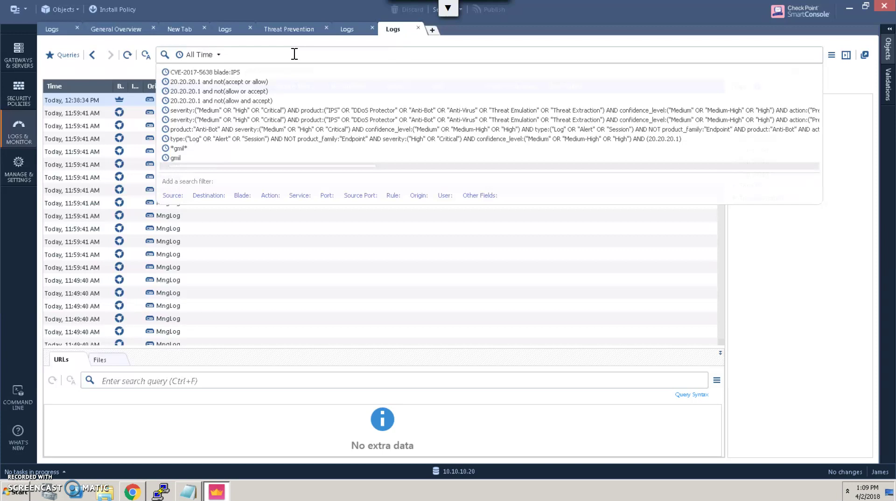
{"action": "type", "text": "2"}
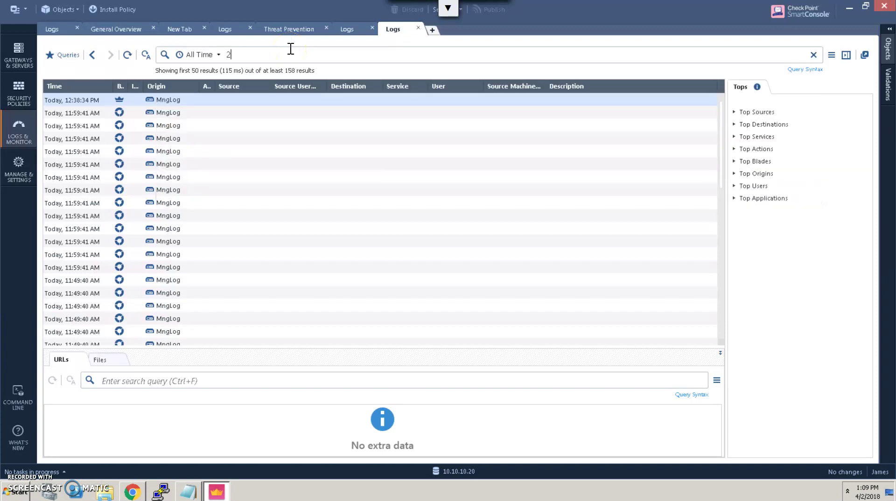
{"action": "type", "text": "0.10."}
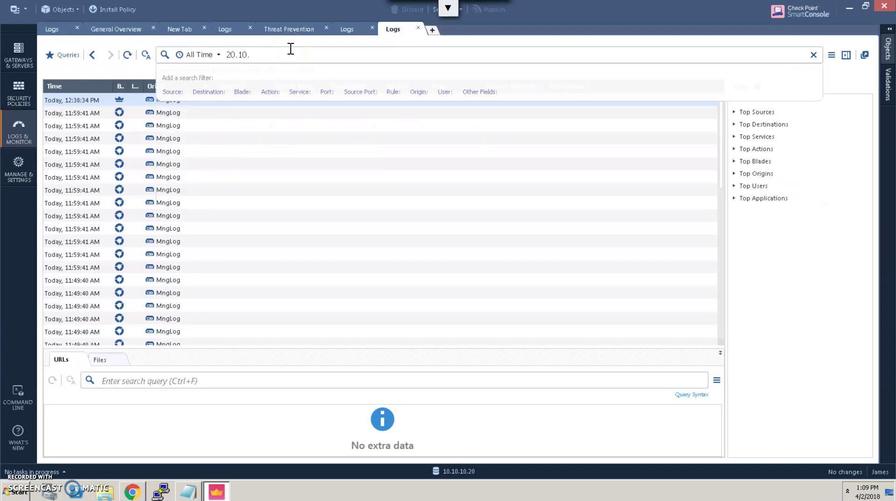
{"action": "key", "text": "BackSpace"}
{"action": "key", "text": "BackSpace"}
{"action": "type", "text": "20.20.1 and not(allow or accept("}
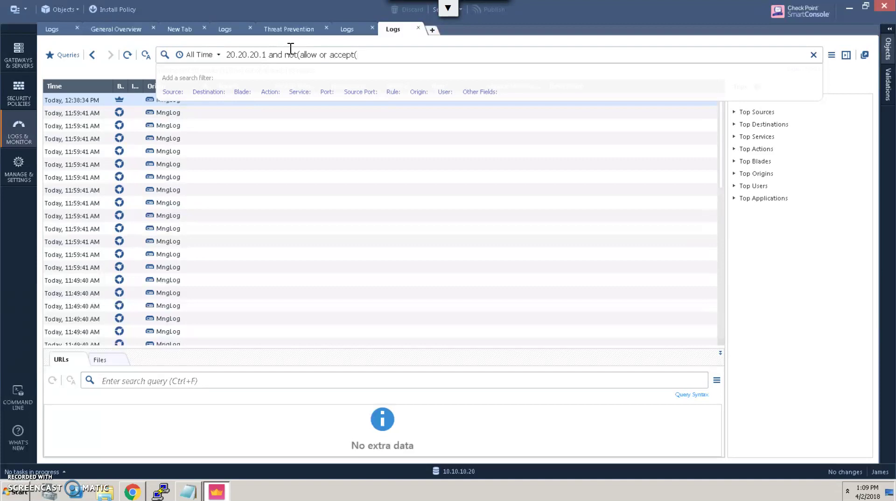
{"action": "key", "text": "BackSpace"}
{"action": "type", "text": ")"}
{"action": "key", "text": "Return"}
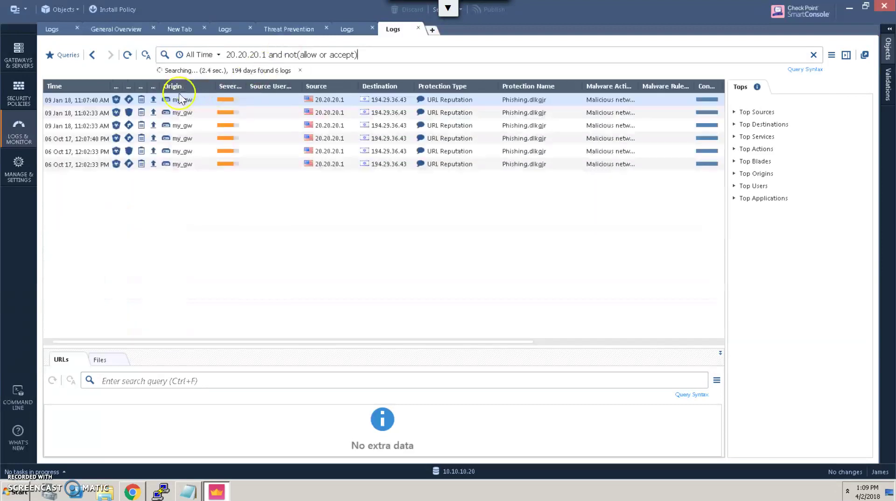
Step: Open the prevented 09 Jan 18, 11:02:33 AM log, review its protection and traffic details, and close it
{"action": "left_click", "coordinate": [134, 109]}
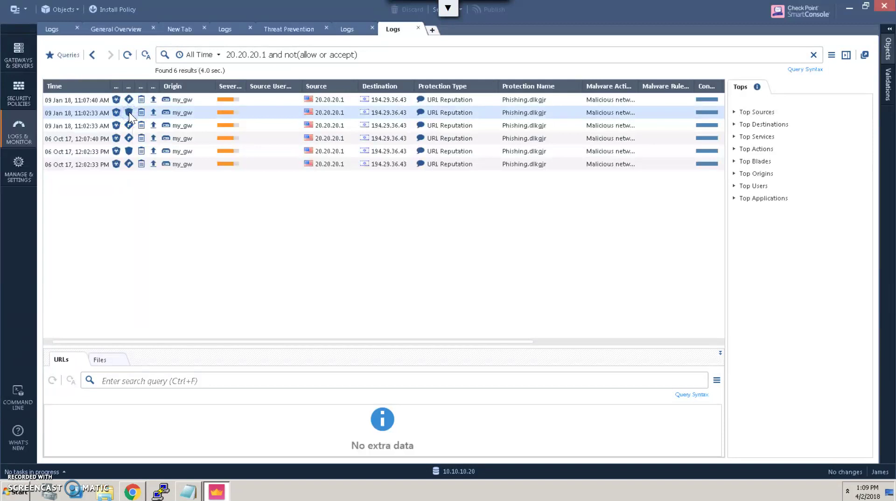
{"action": "double_click", "coordinate": [129, 112]}
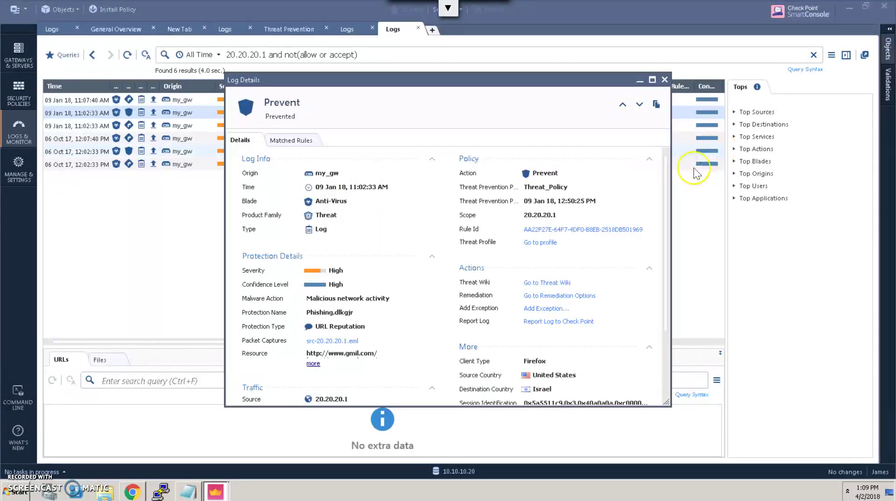
{"action": "left_click_drag", "start_coordinate": [664, 186], "coordinate": [667, 258]}
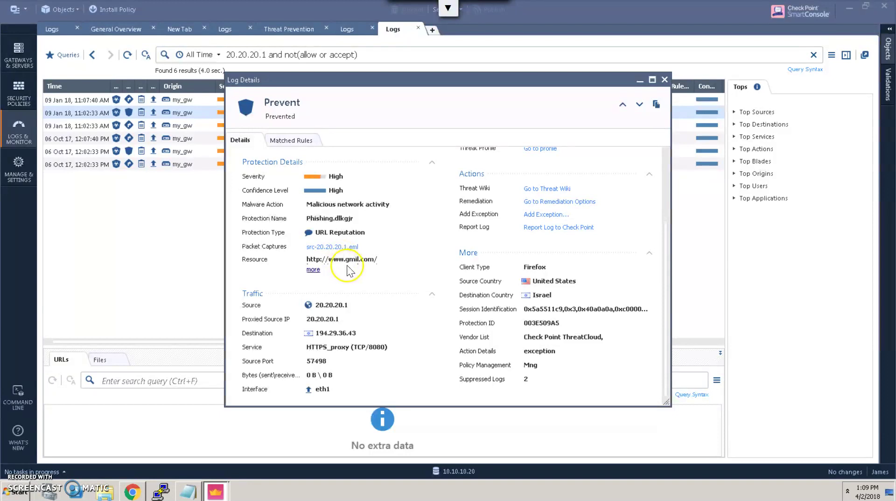
{"action": "left_click", "coordinate": [664, 80]}
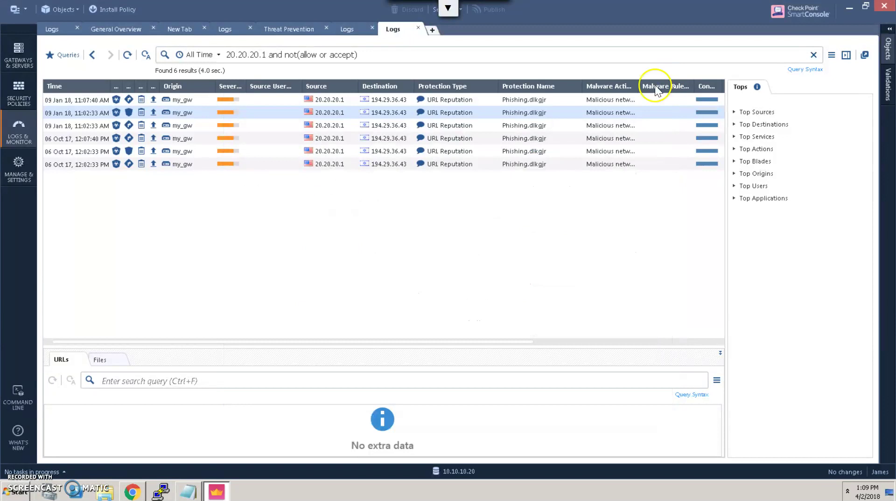
Step: Open another log view and set its time range to All Time
{"action": "left_click", "coordinate": [433, 31]}
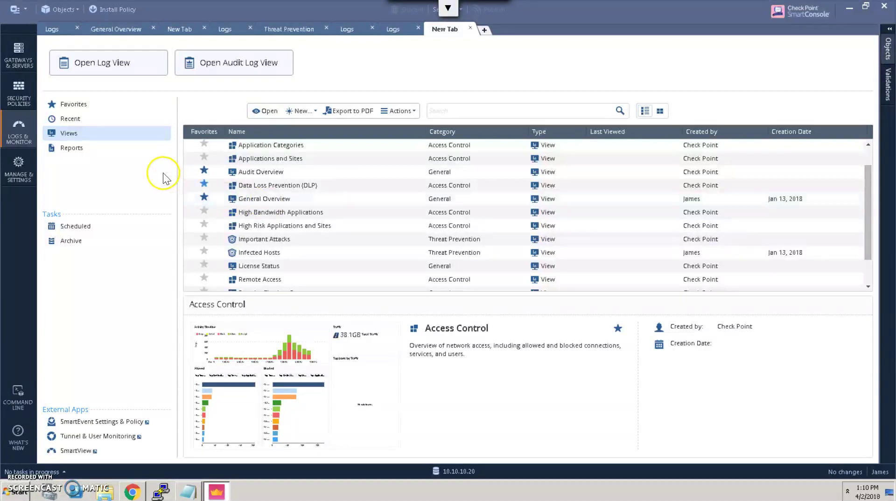
{"action": "left_click", "coordinate": [134, 63]}
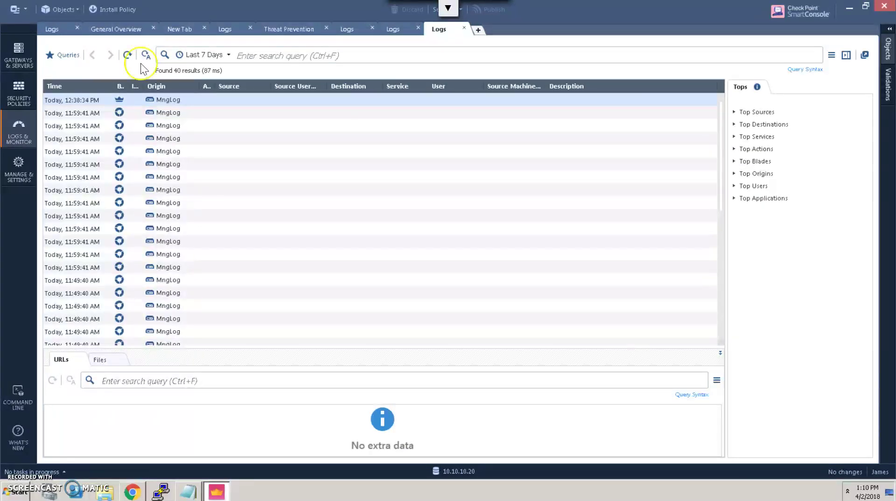
{"action": "left_click", "coordinate": [192, 54]}
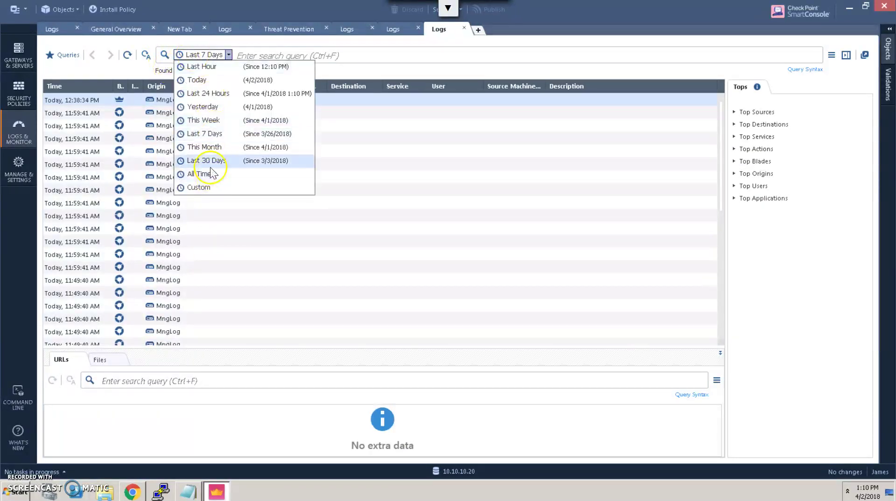
{"action": "left_click", "coordinate": [206, 174]}
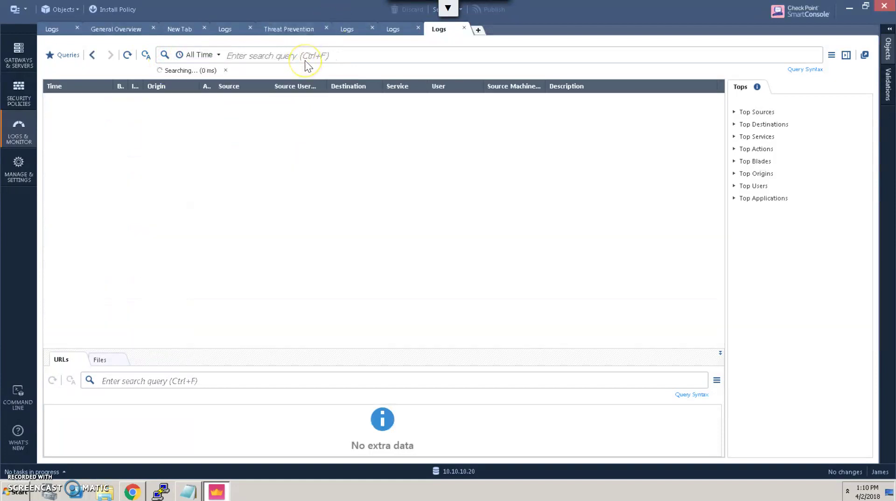
Step: Search the logs for CVE-2017-5638 with the blade filter set to IPS
{"action": "left_click", "coordinate": [299, 58]}
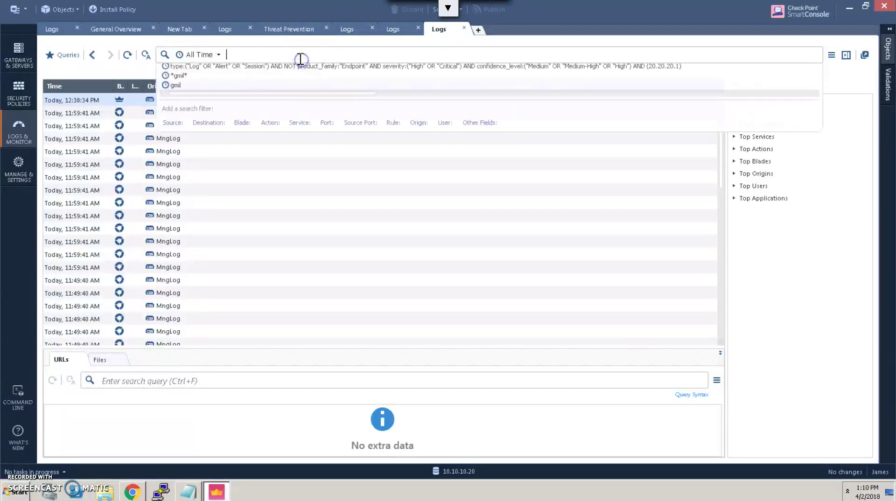
{"action": "type", "text": "CVE-2017-"}
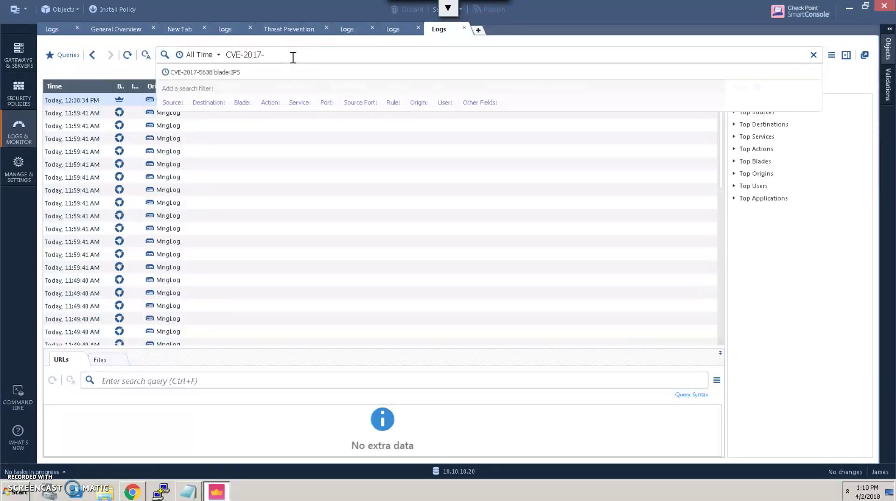
{"action": "type", "text": "5638"}
{"action": "left_click", "coordinate": [242, 102]}
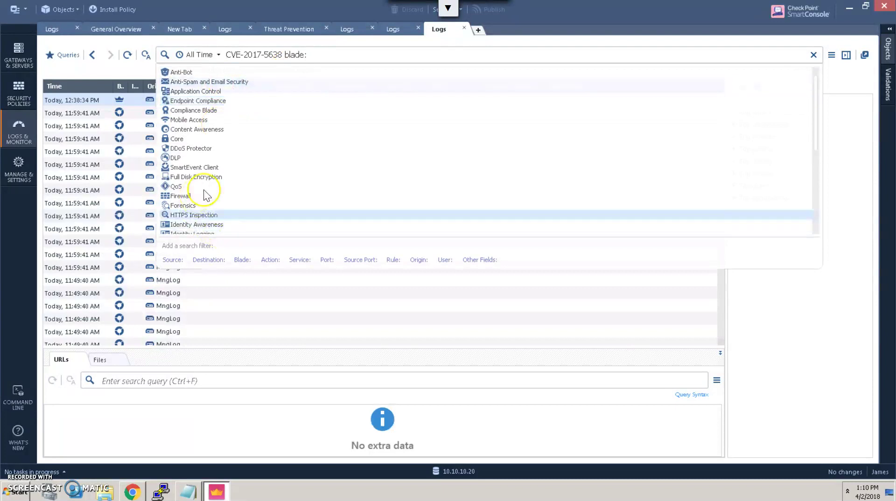
{"action": "type", "text": "ip"}
{"action": "left_click", "coordinate": [195, 72]}
{"action": "key", "text": "Return"}
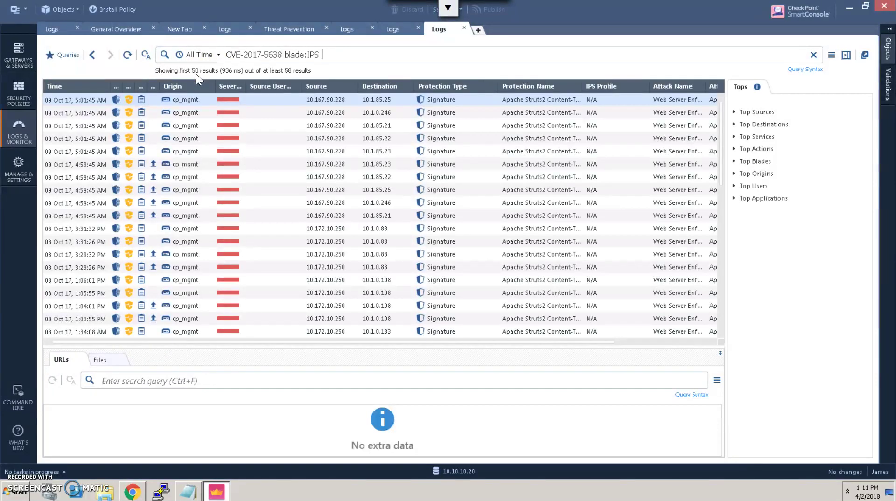
Step: Open the first 09 Oct 17, 5:01:45 AM log, view the Check Point advisory for its attack, and return to the log details
{"action": "double_click", "coordinate": [461, 99]}
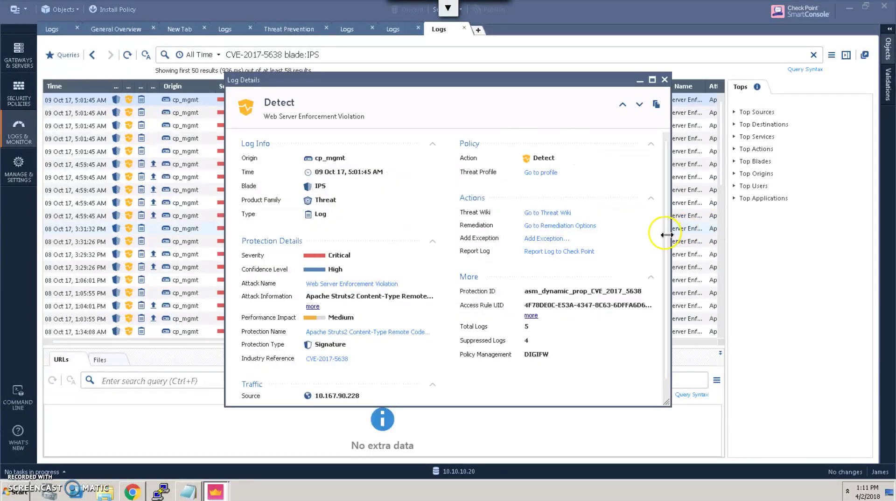
{"action": "left_click_drag", "start_coordinate": [665, 232], "coordinate": [556, 259]}
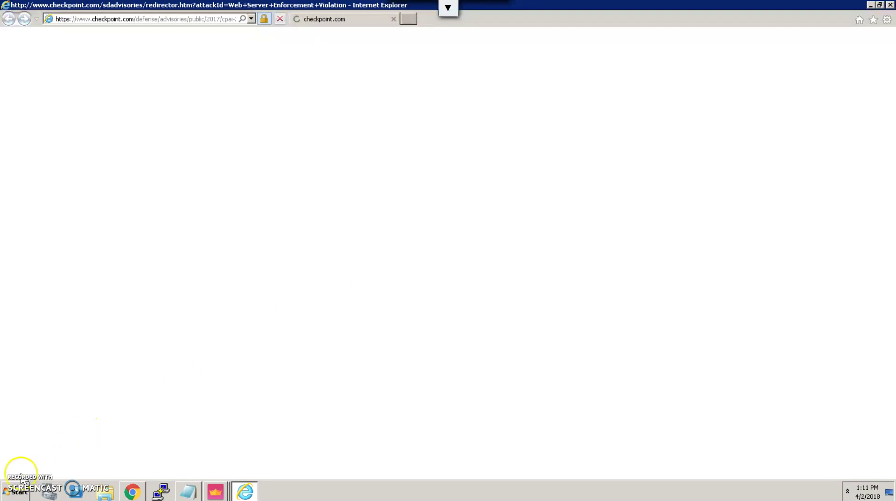
{"action": "left_click", "coordinate": [216, 491]}
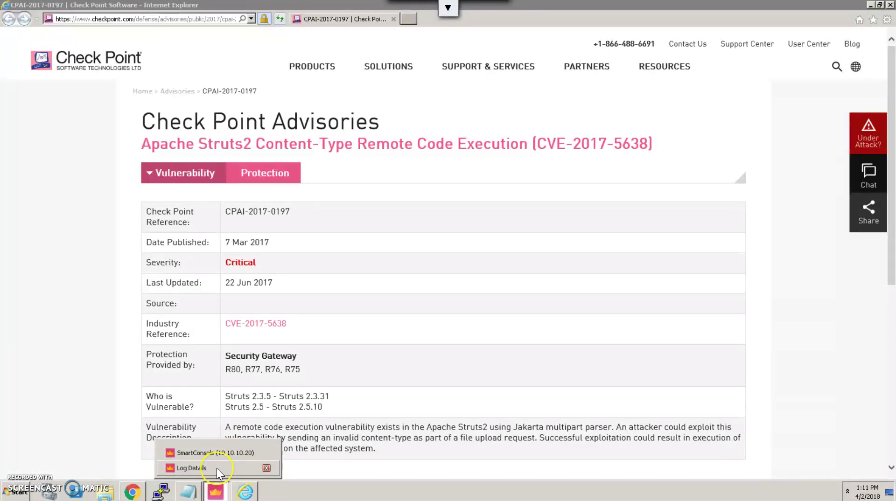
{"action": "left_click", "coordinate": [216, 469]}
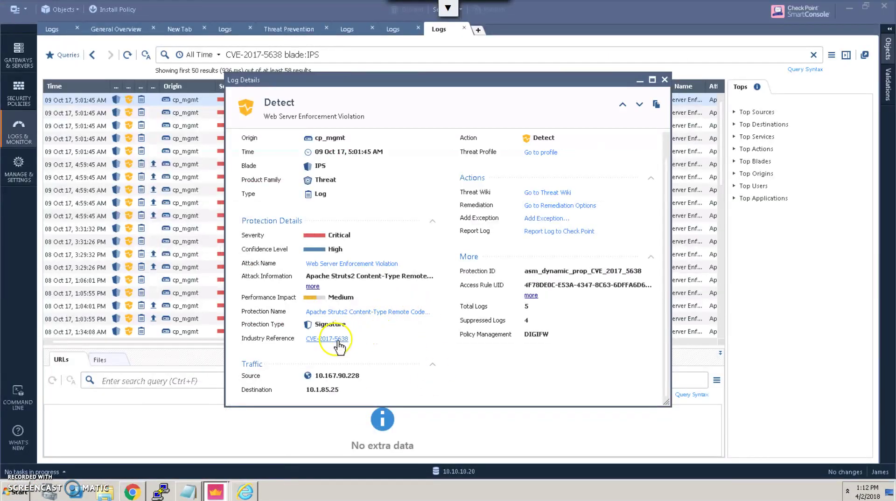
Step: View the log's CVE-2017-5638 industry reference online, then return to the log details and close them
{"action": "left_click", "coordinate": [337, 342]}
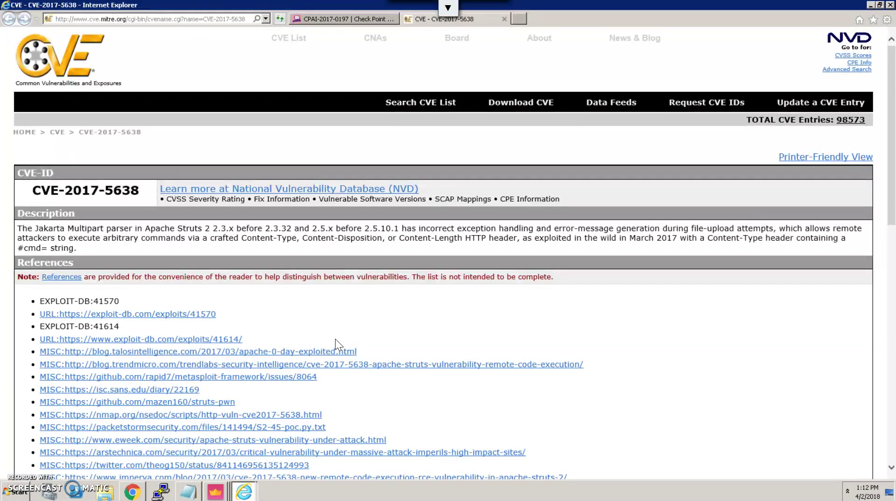
{"action": "left_click", "coordinate": [215, 491]}
{"action": "left_click", "coordinate": [228, 465]}
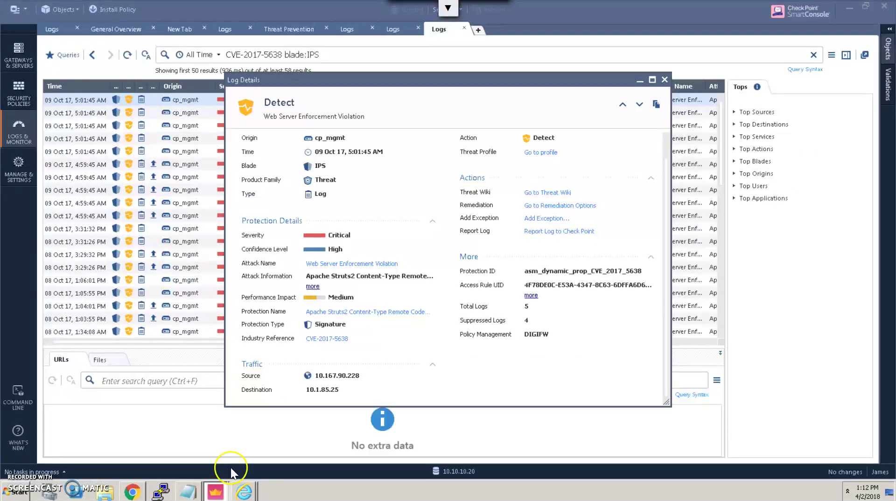
{"action": "left_click", "coordinate": [664, 79]}
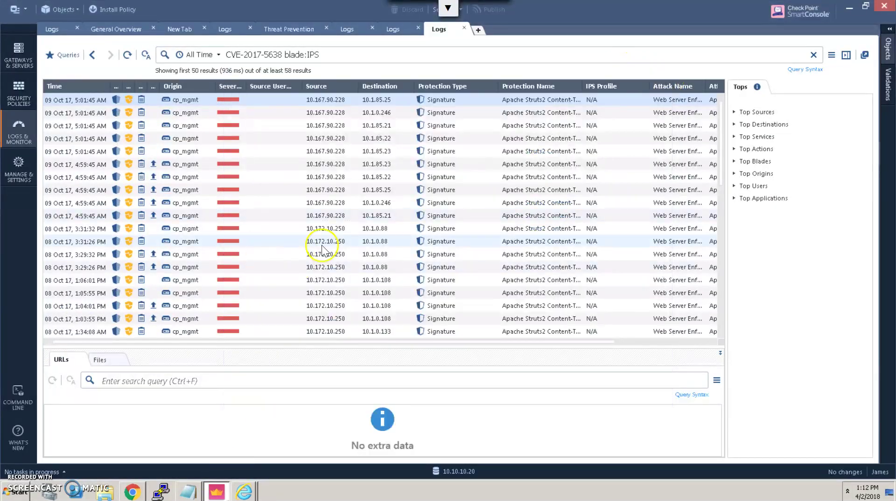